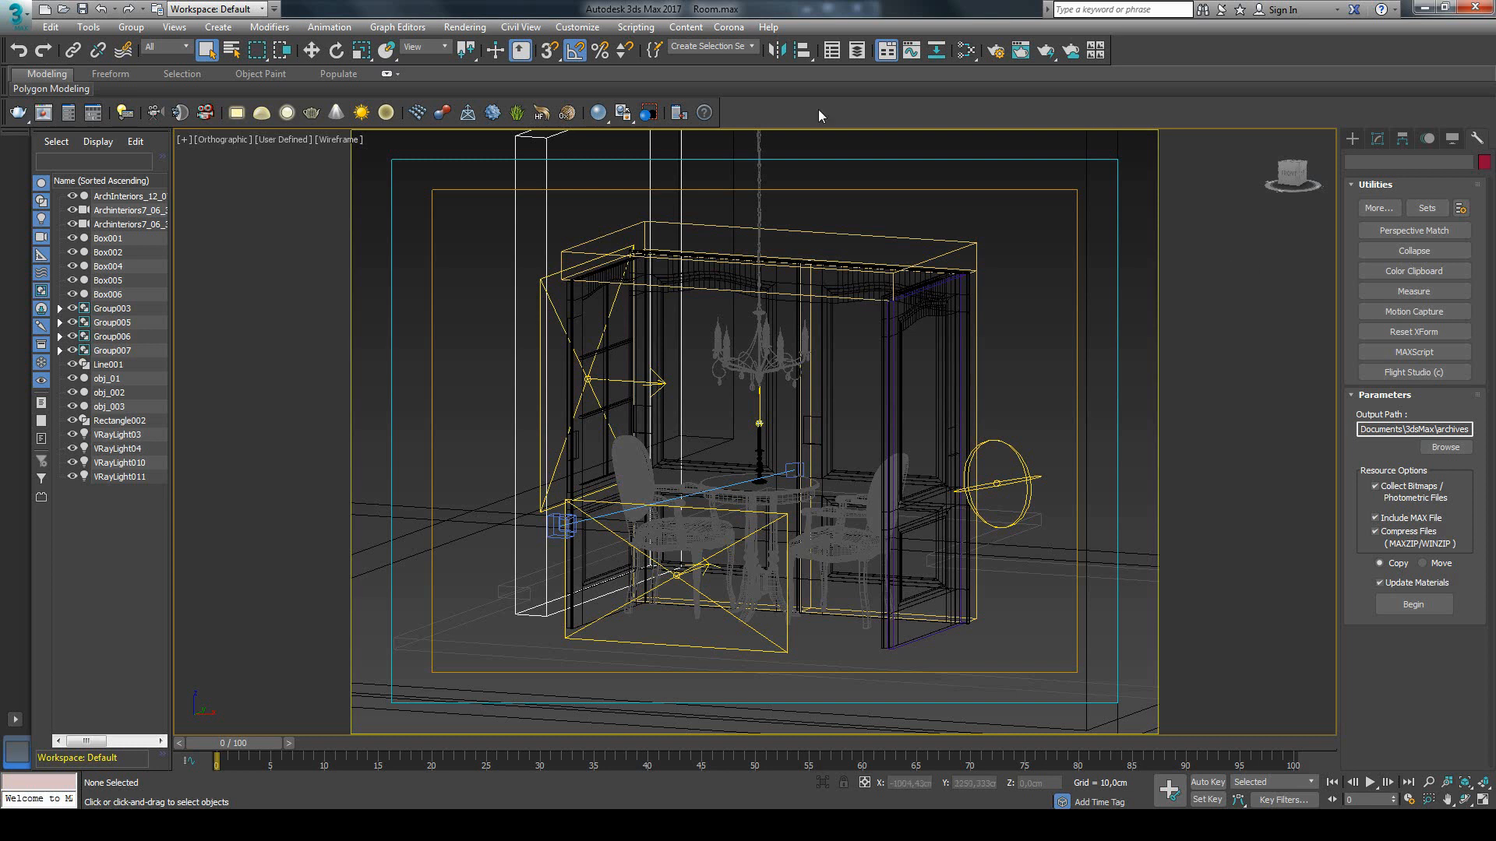
Step: Open the render setup and disable V-Ray's built-in frame buffer
click(464, 26)
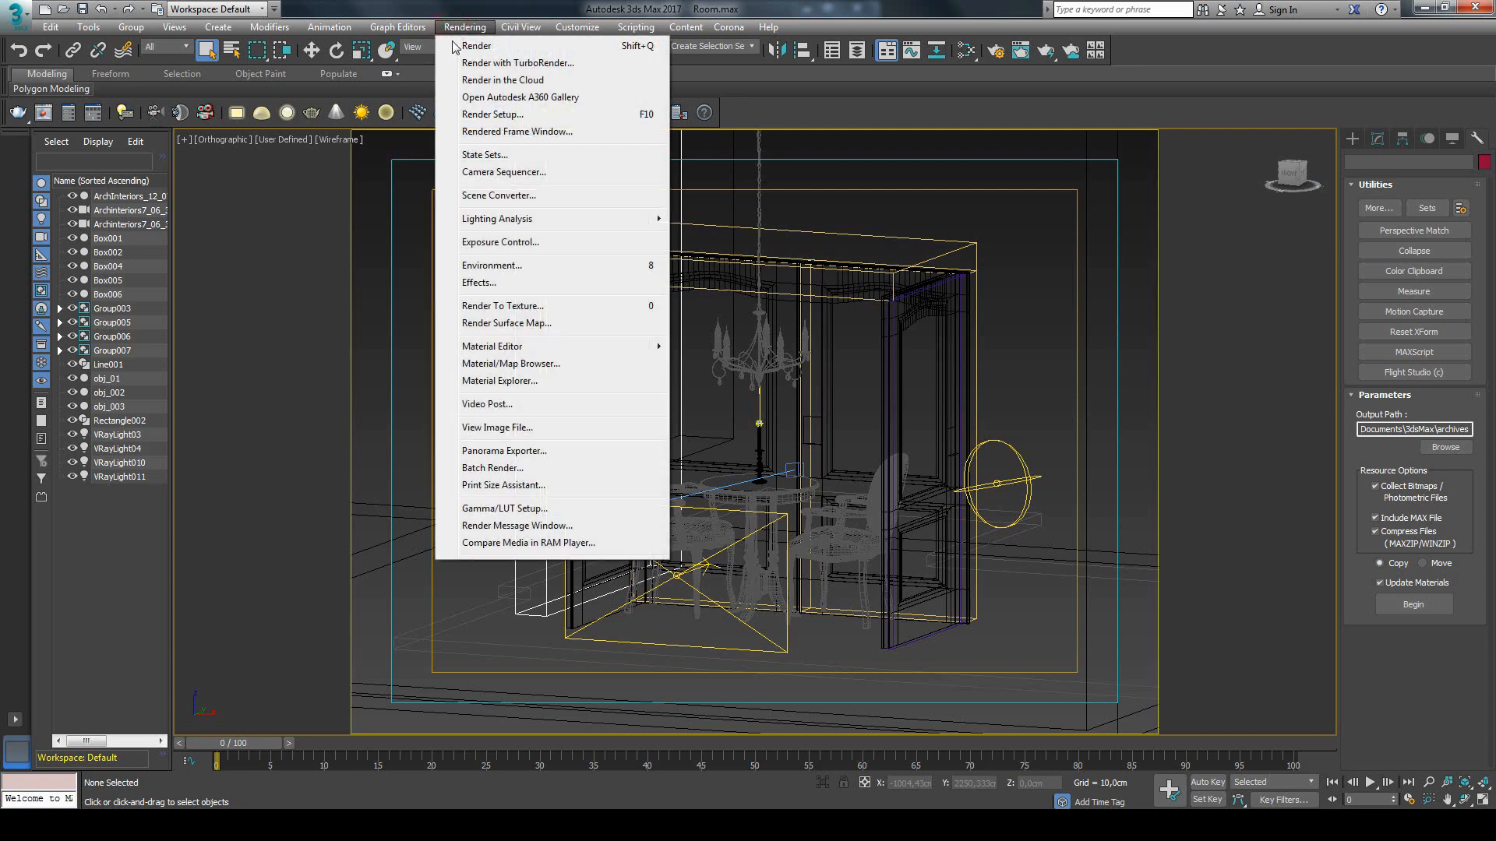
click(483, 115)
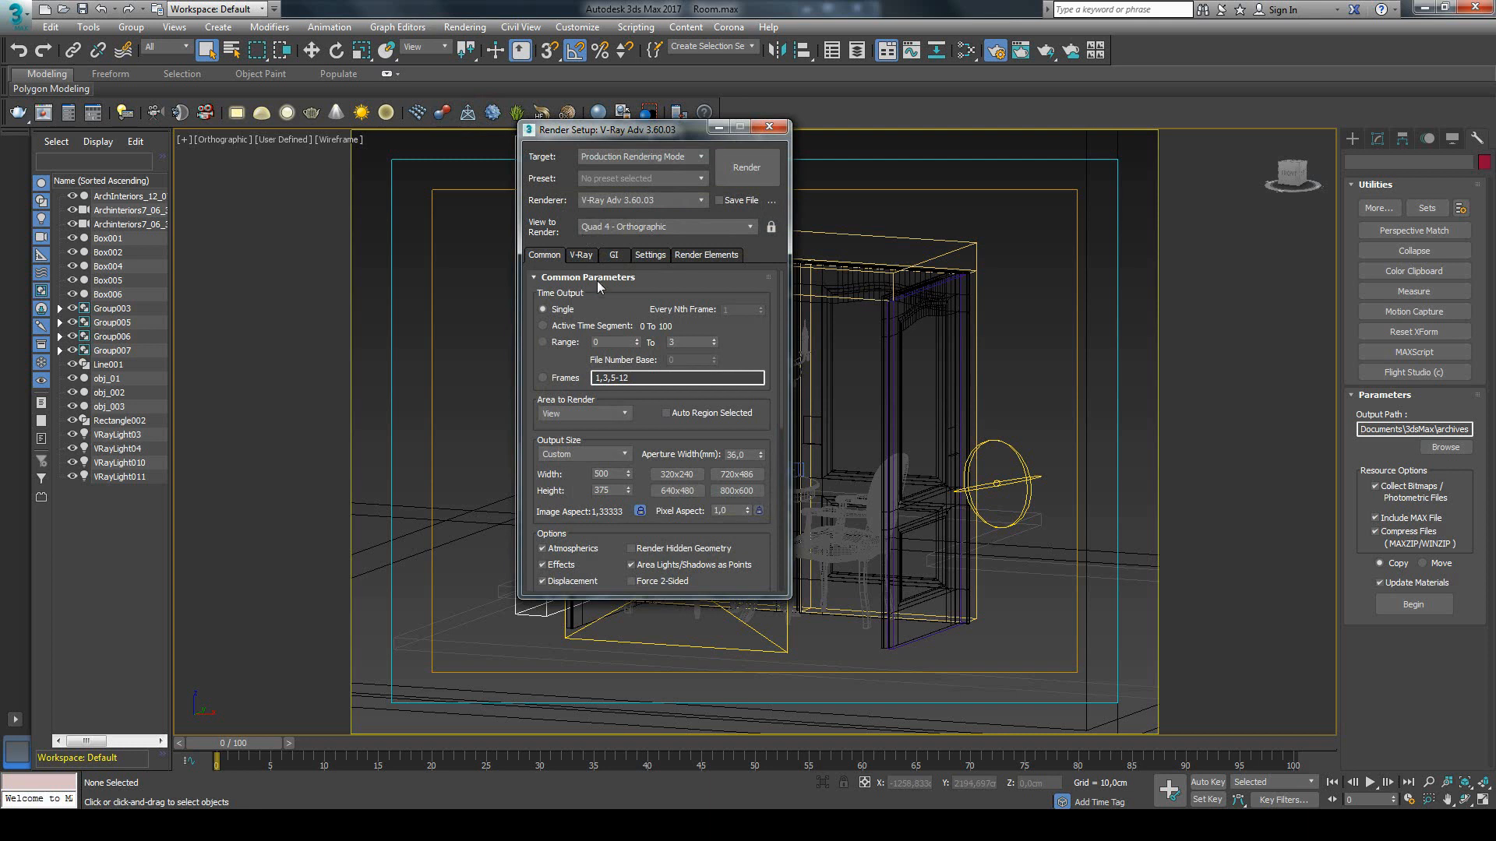
click(590, 261)
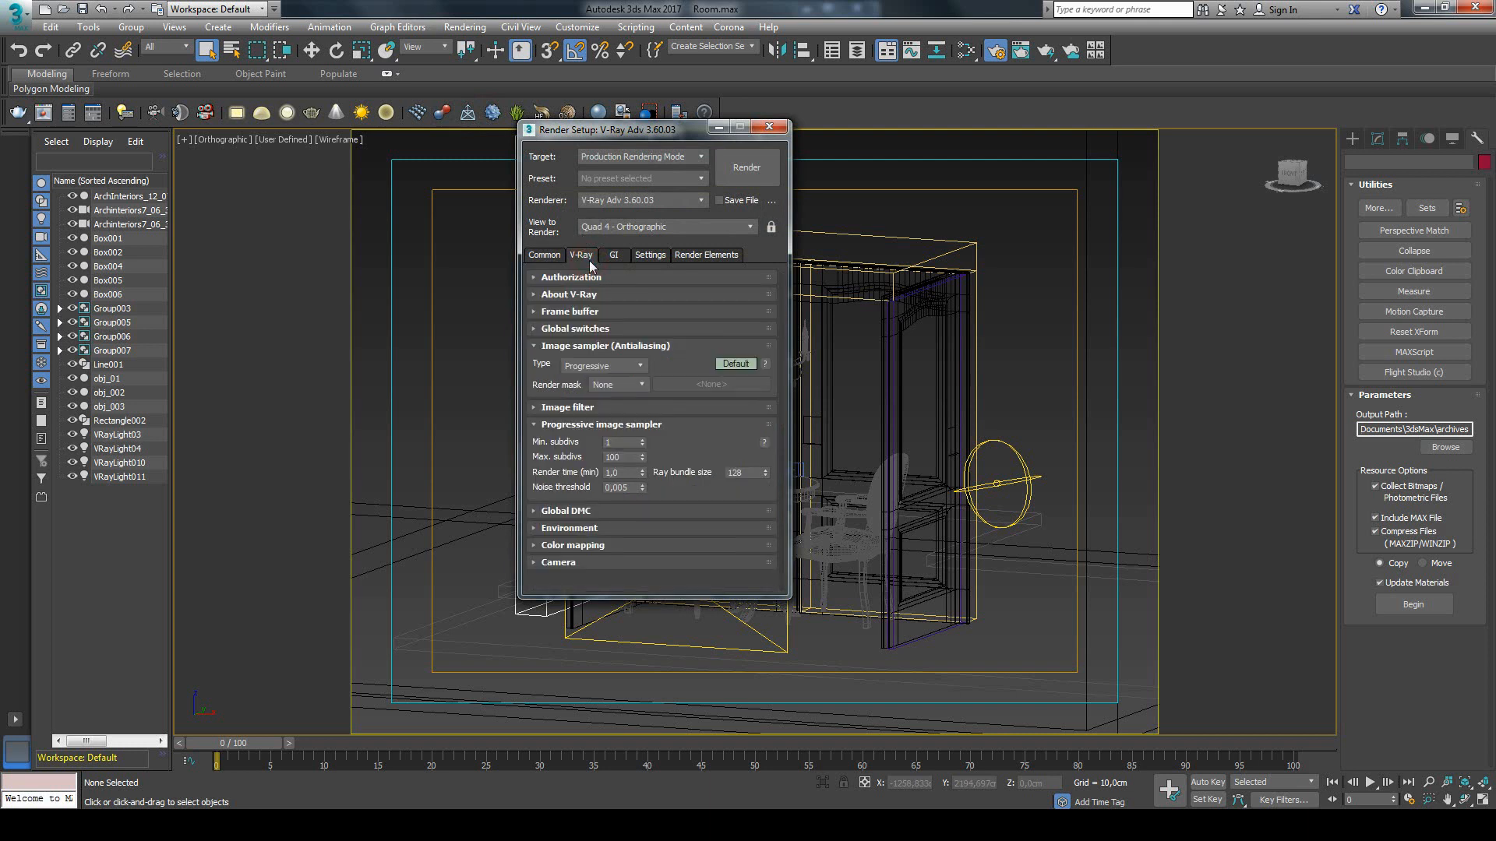
click(536, 313)
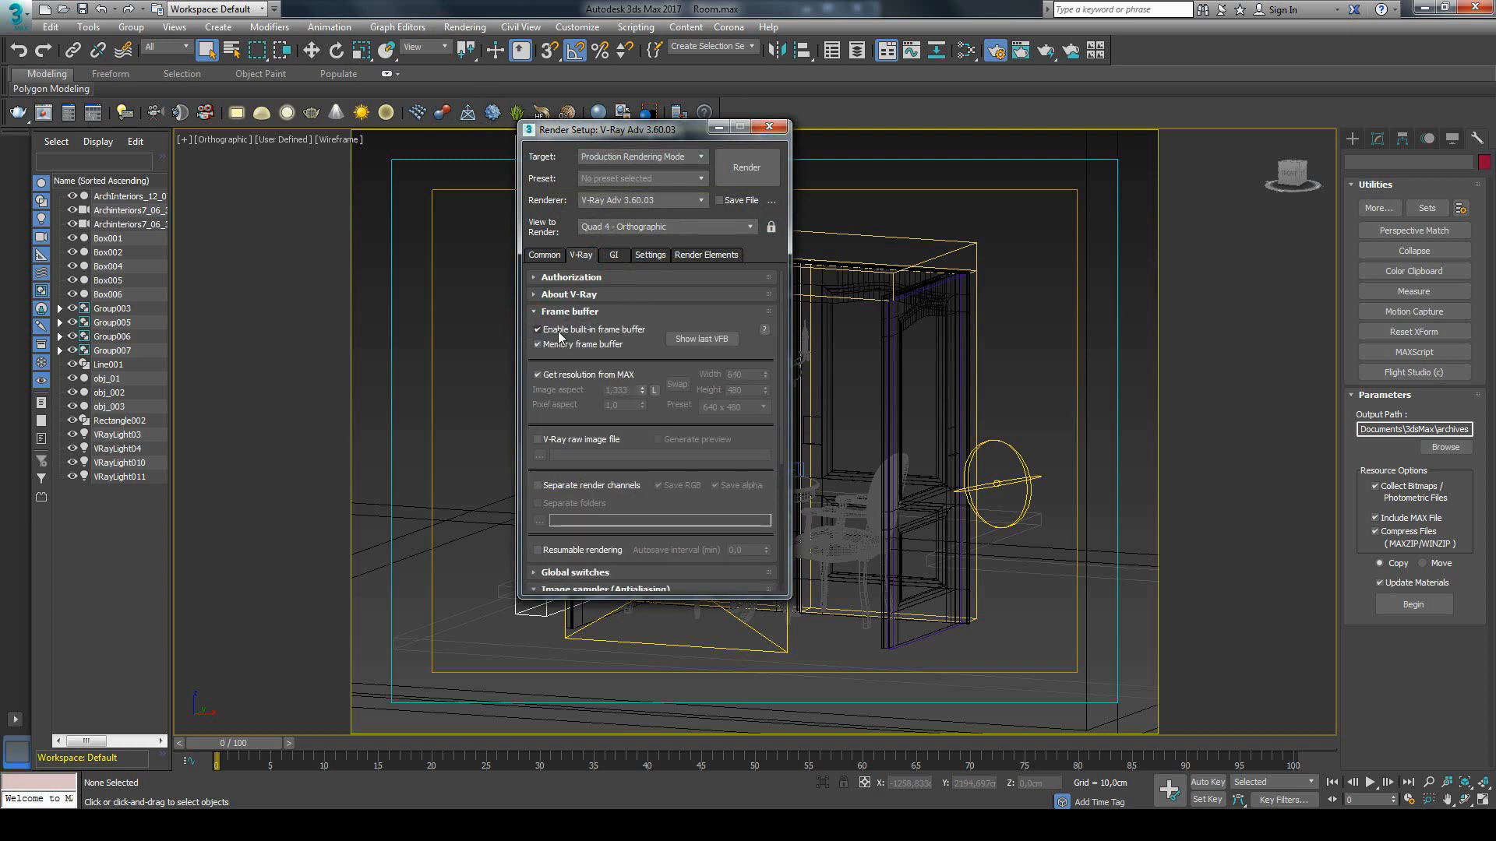
click(559, 331)
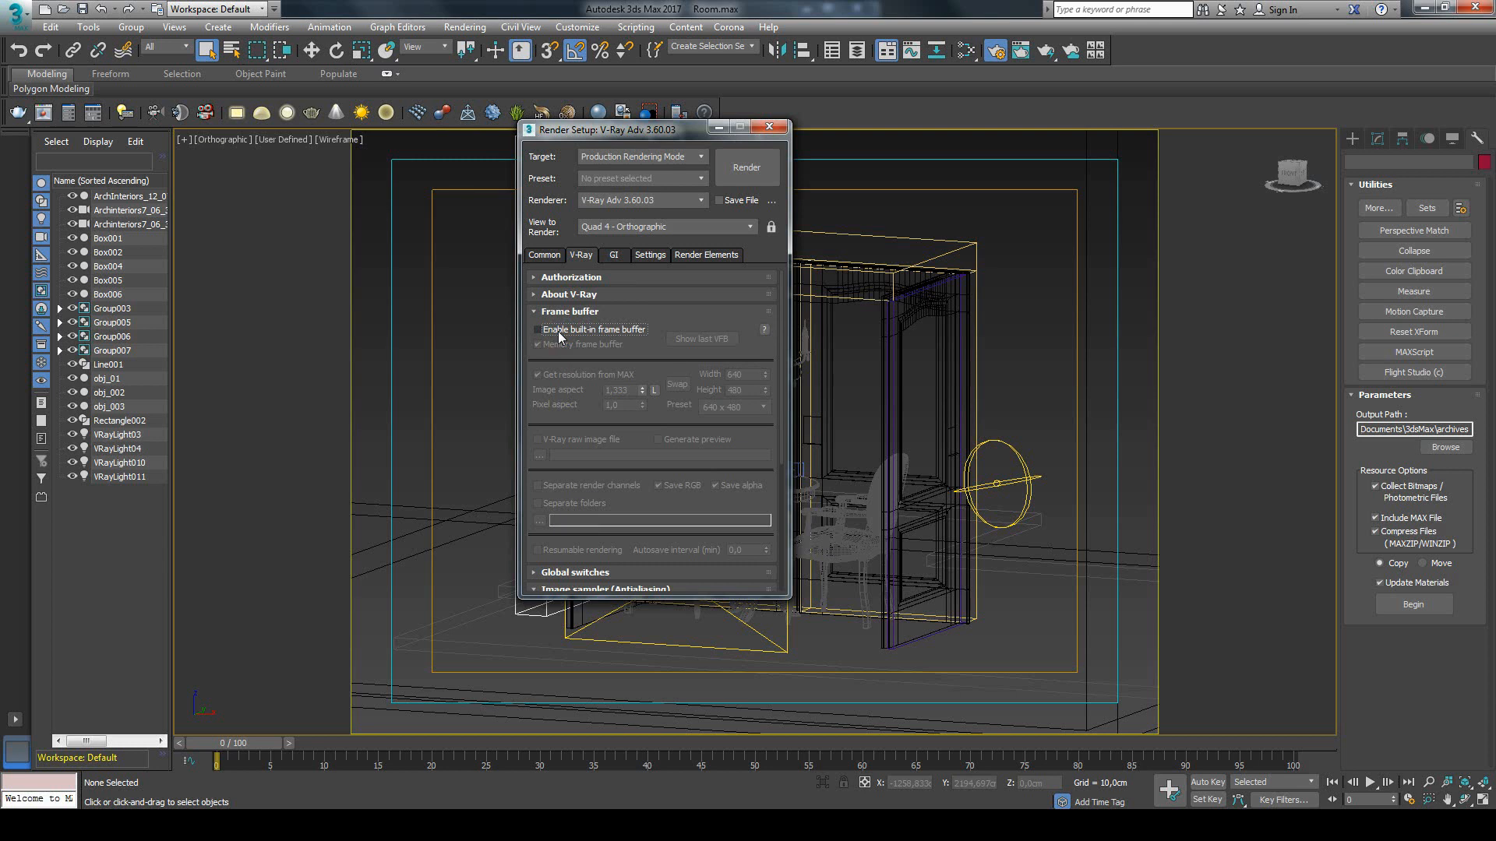
Step: Review the render elements list and the common output parameters in the render setup
click(712, 256)
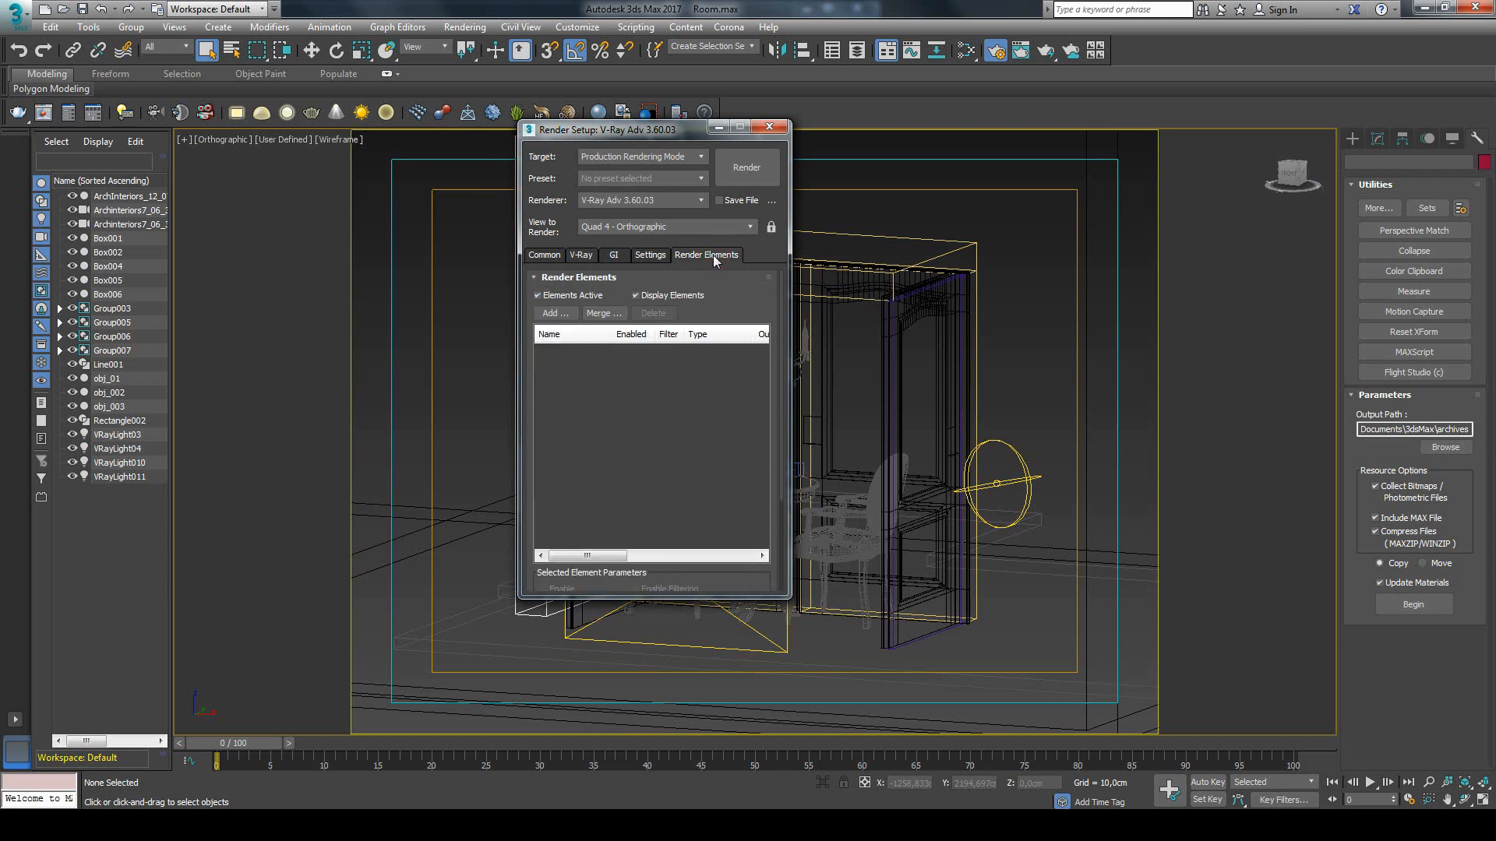
scroll(678, 363, down, 2)
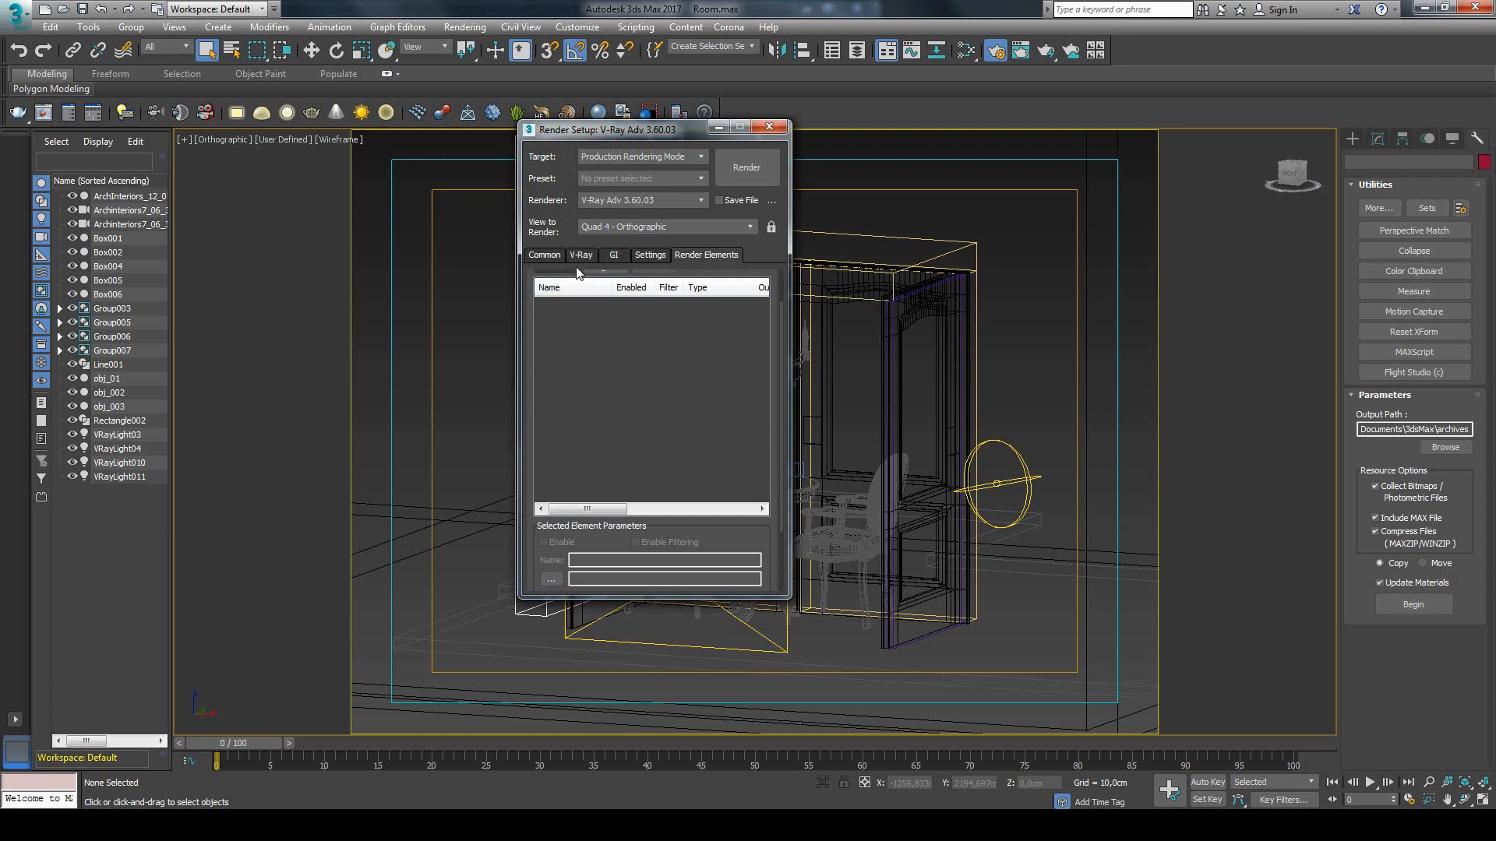
click(551, 257)
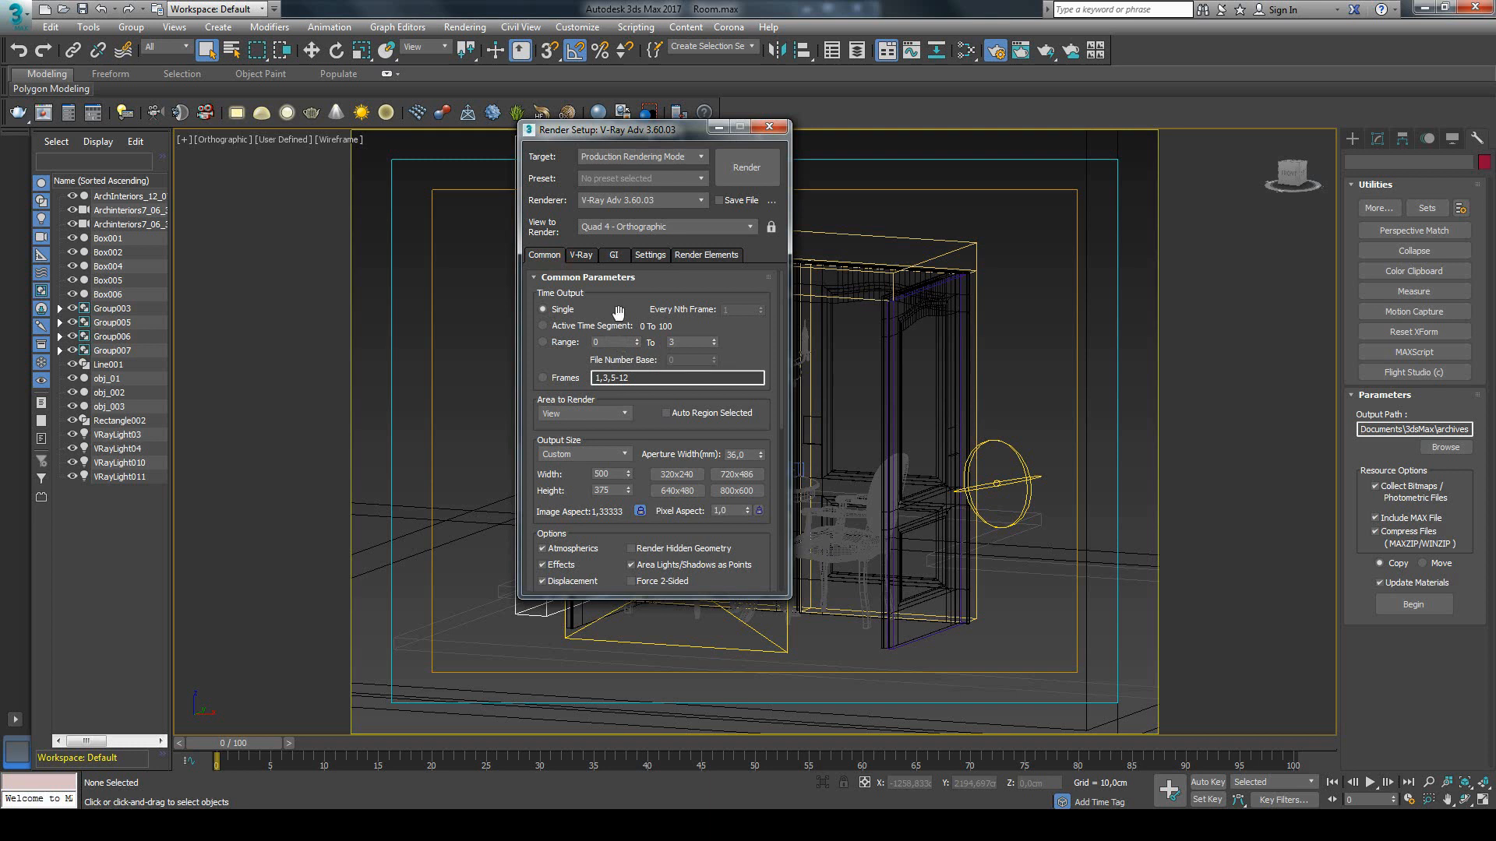
Step: Set the primary global illumination engine to Irradiance map and expand its settings
click(614, 256)
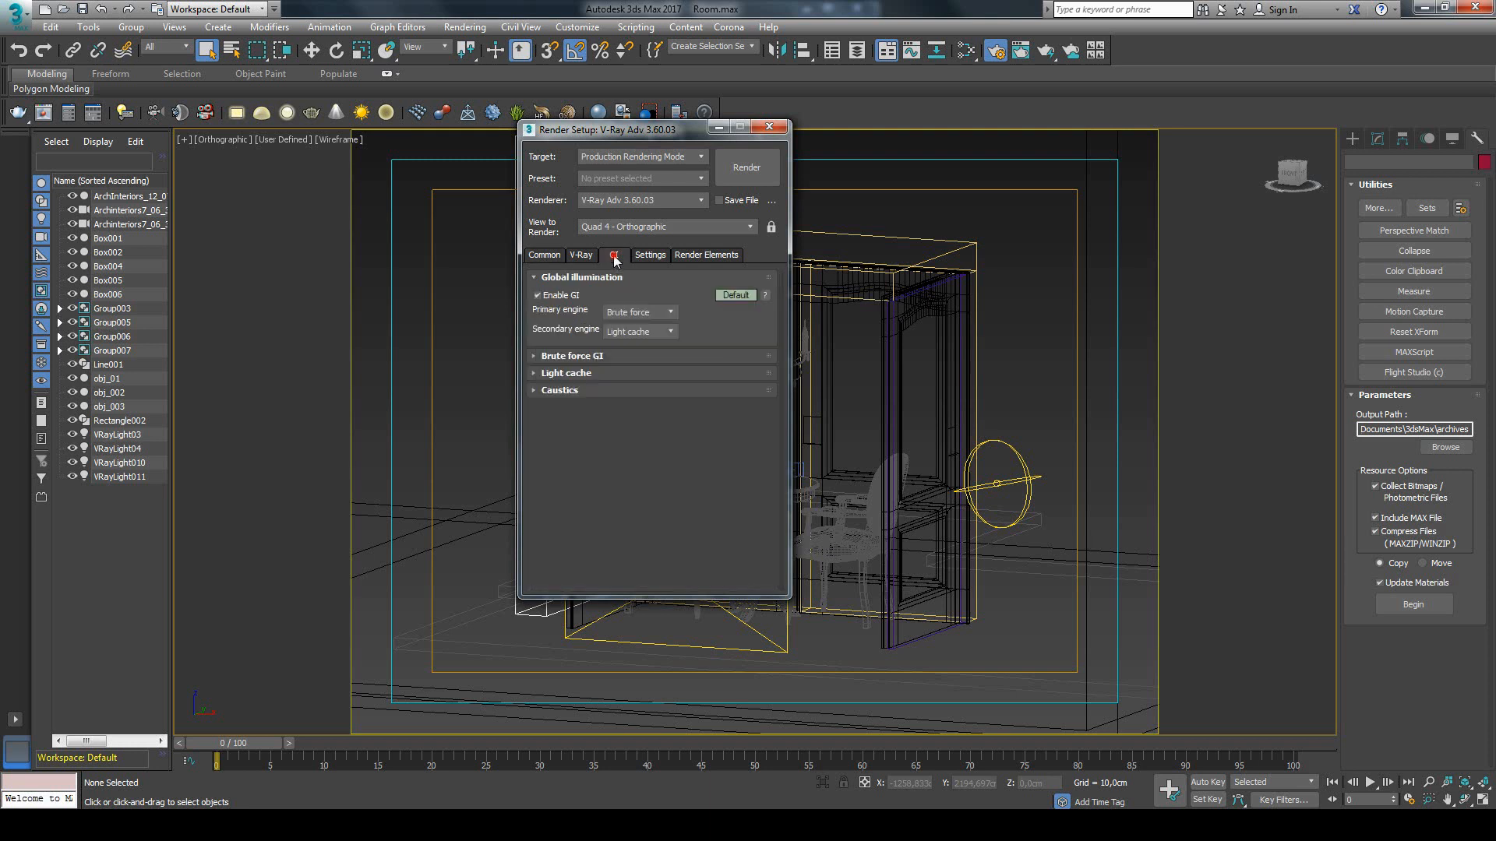
click(671, 312)
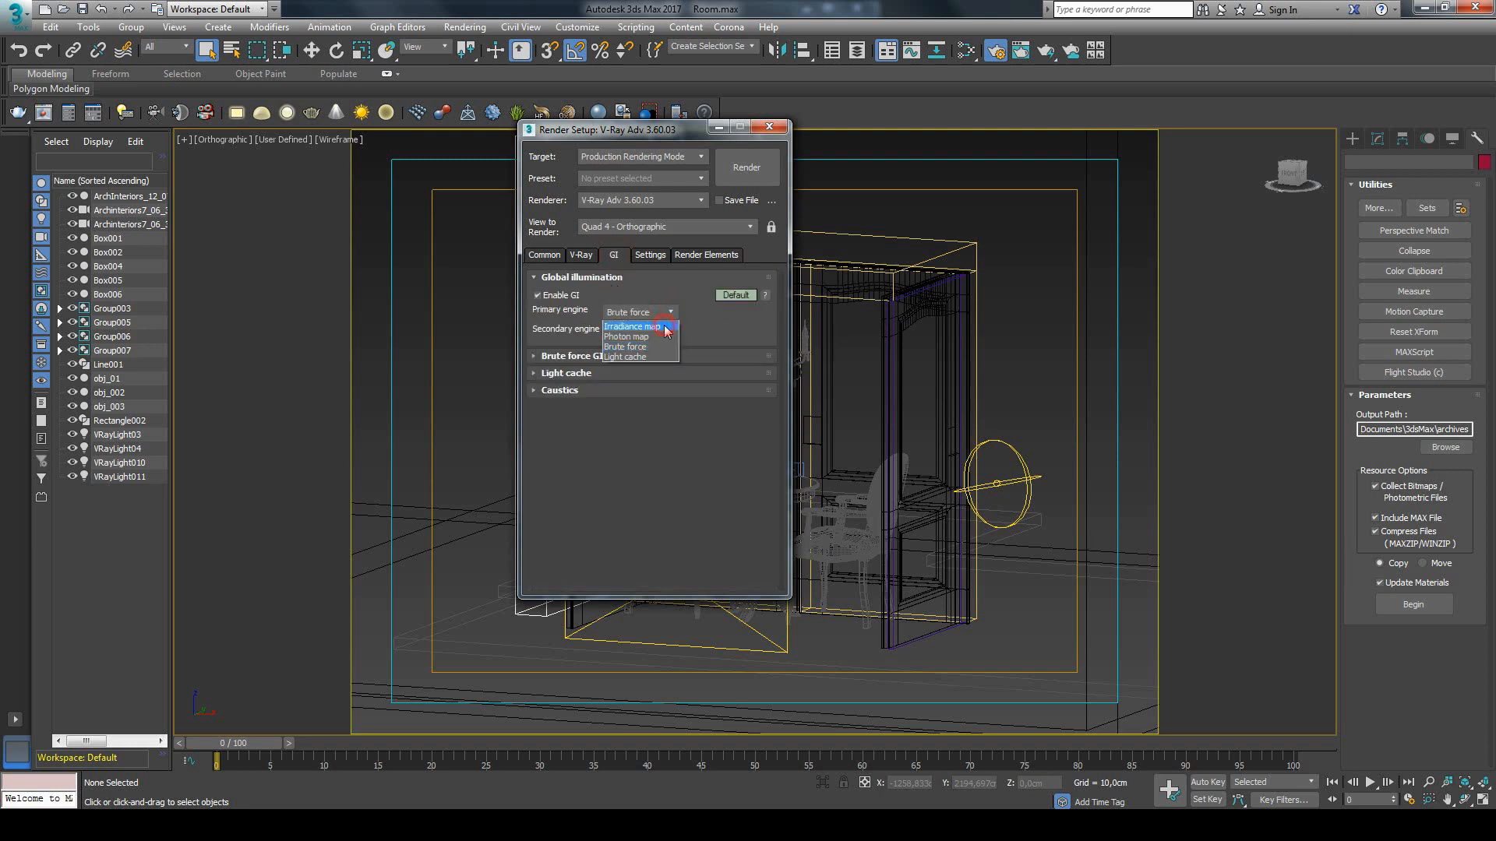
click(663, 327)
click(536, 358)
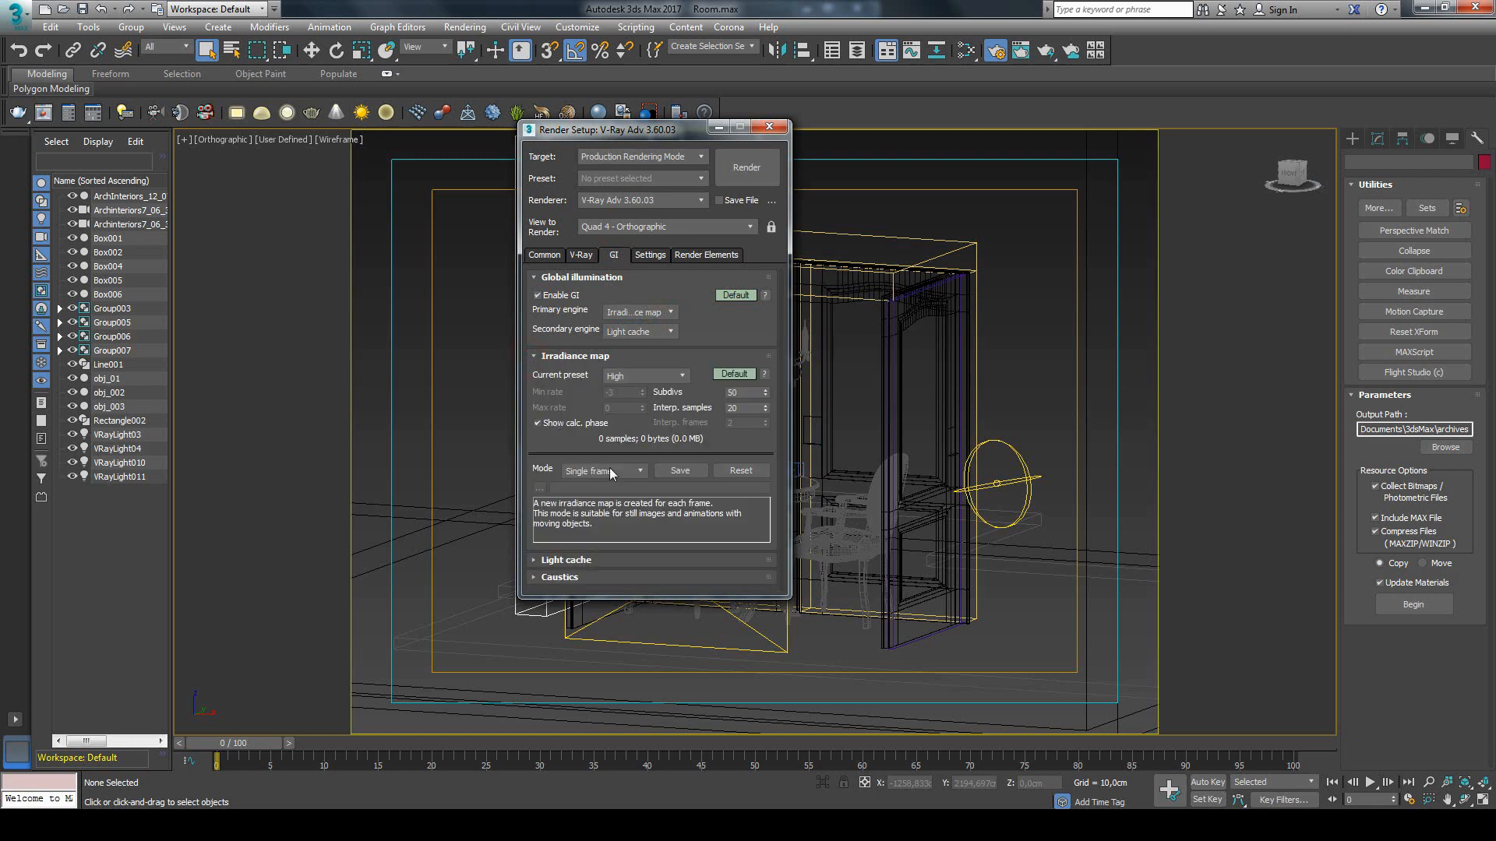
Step: Examine the available irradiance map modes, including From file, Bucket mode and Animation (prepass), without changing the mode
click(640, 472)
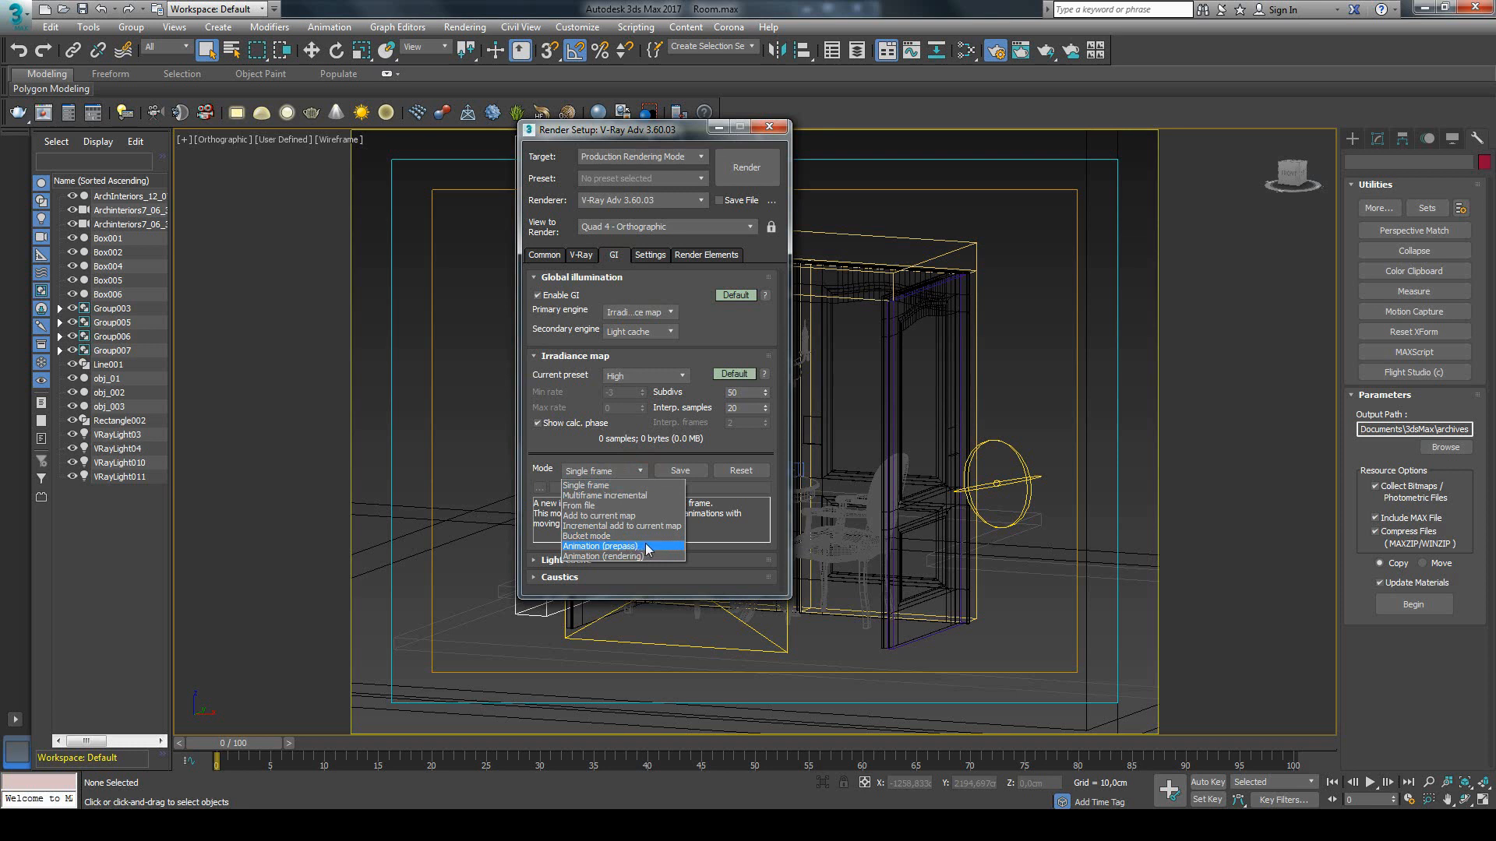
click(705, 490)
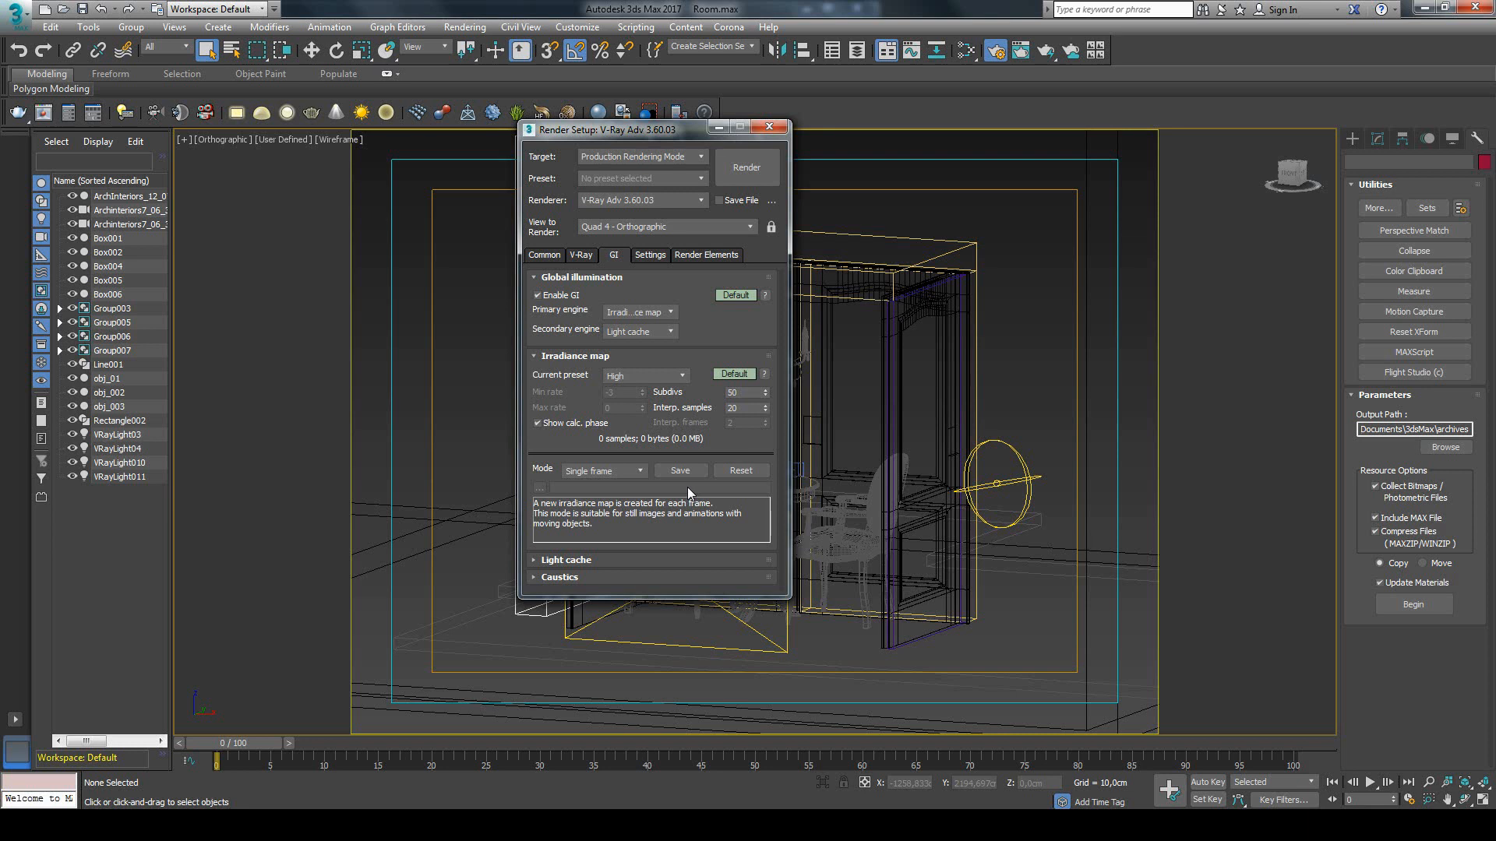
click(637, 471)
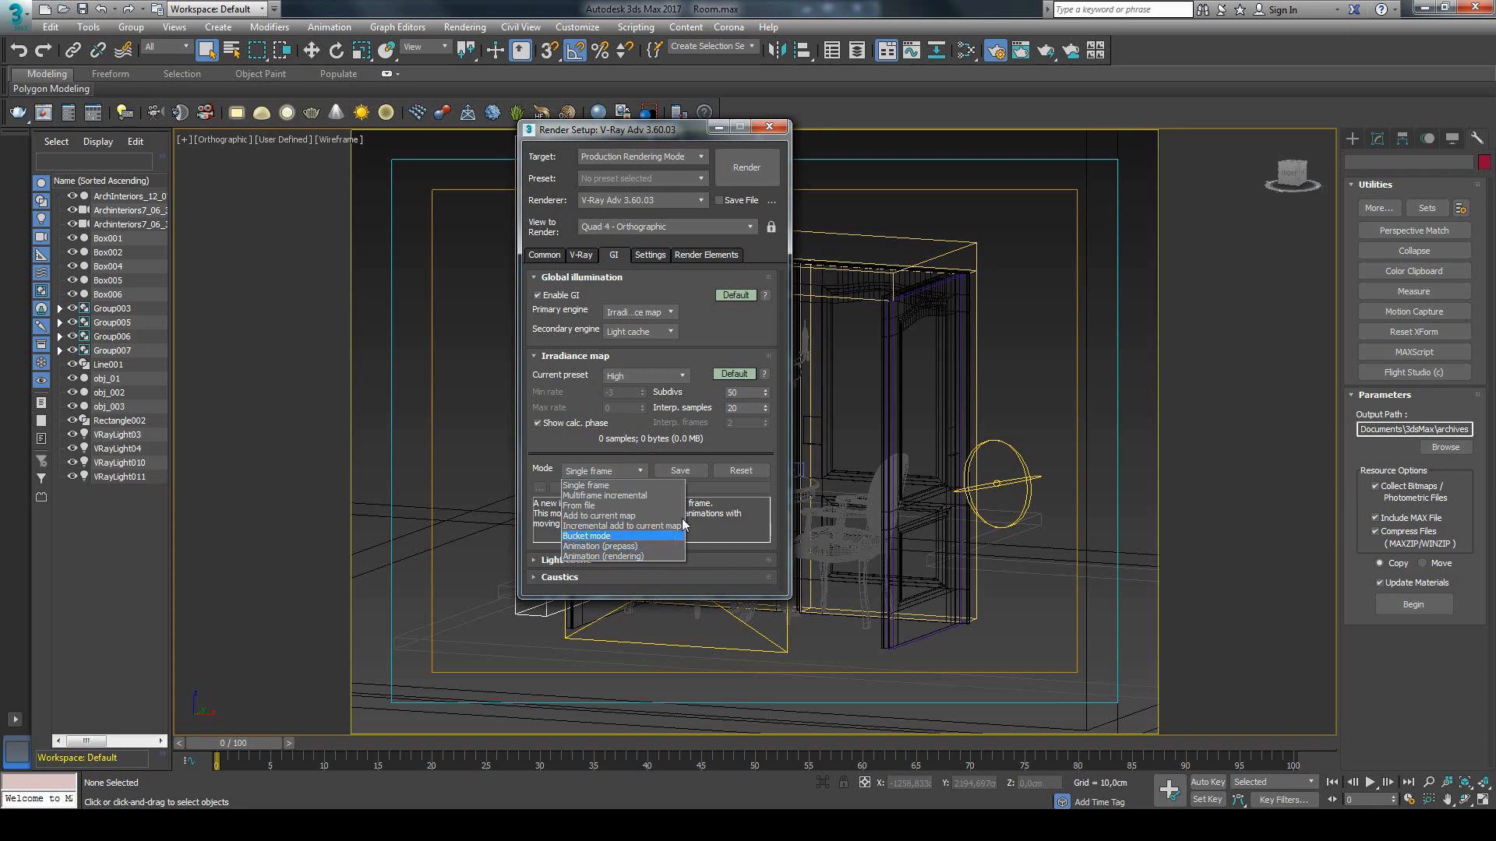
click(701, 486)
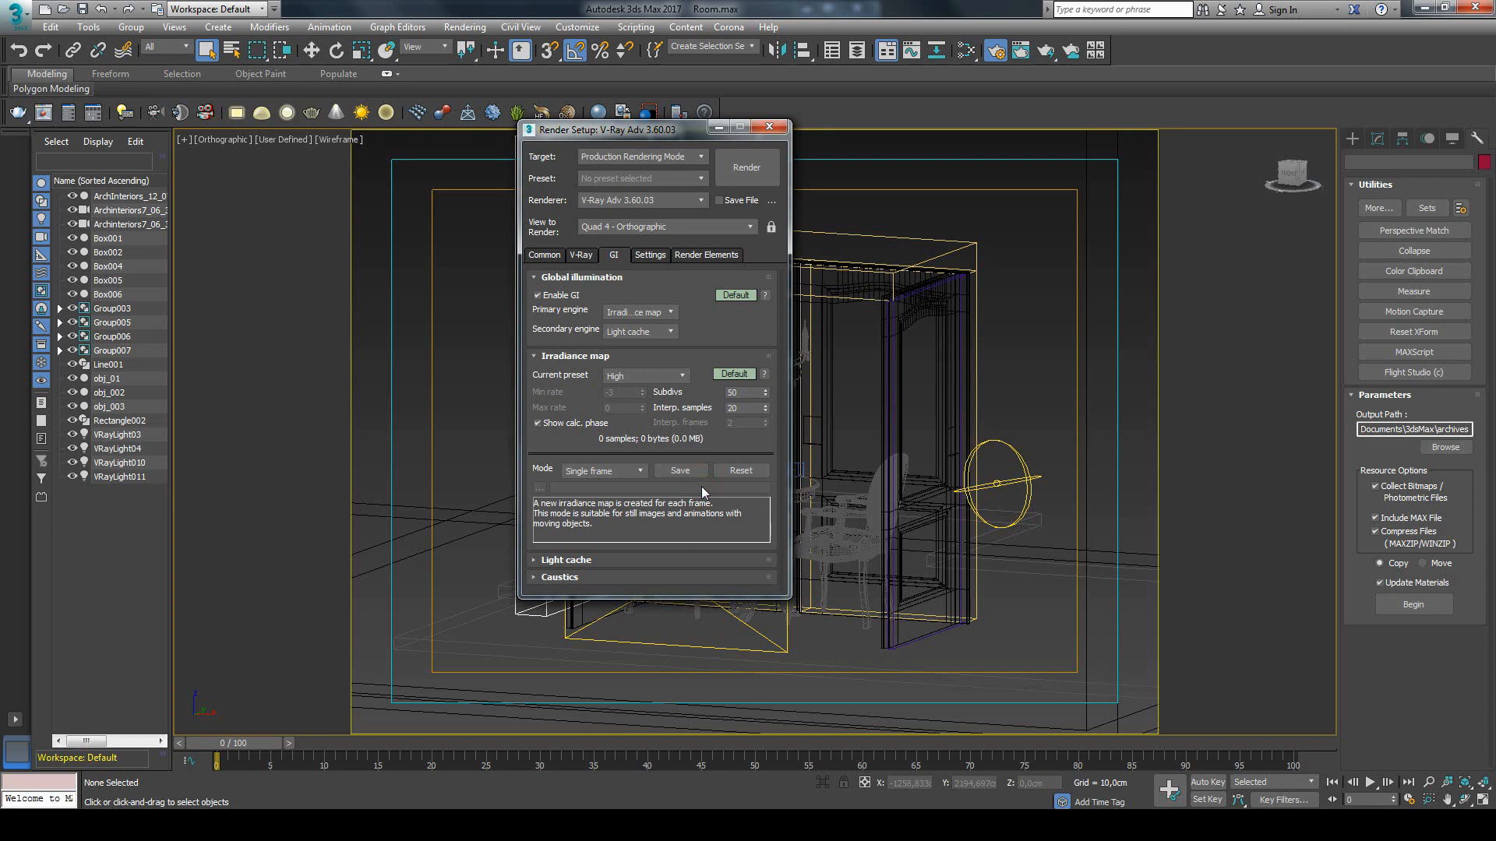
click(638, 472)
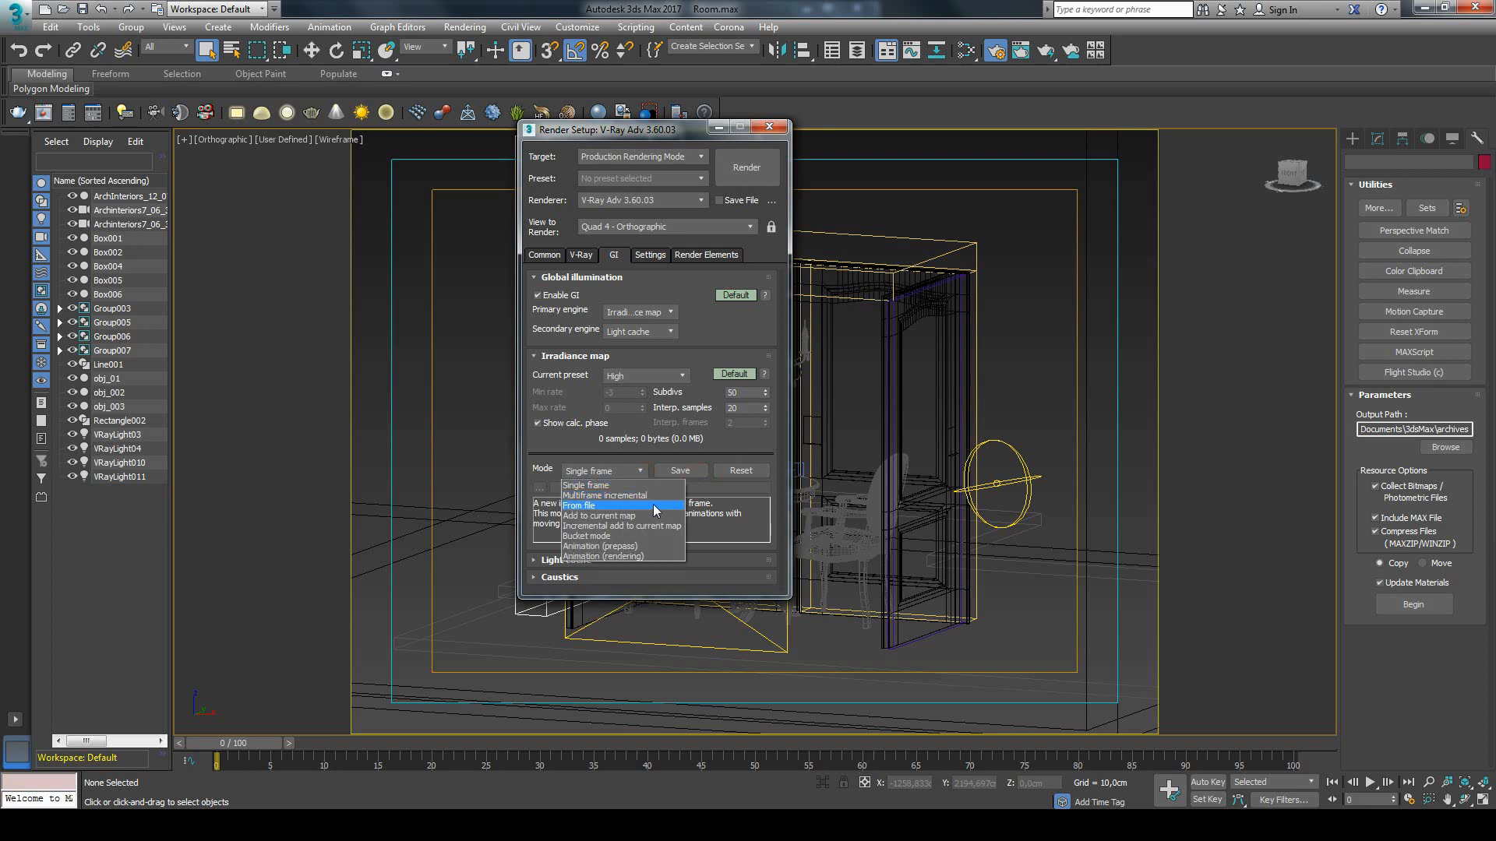
click(706, 490)
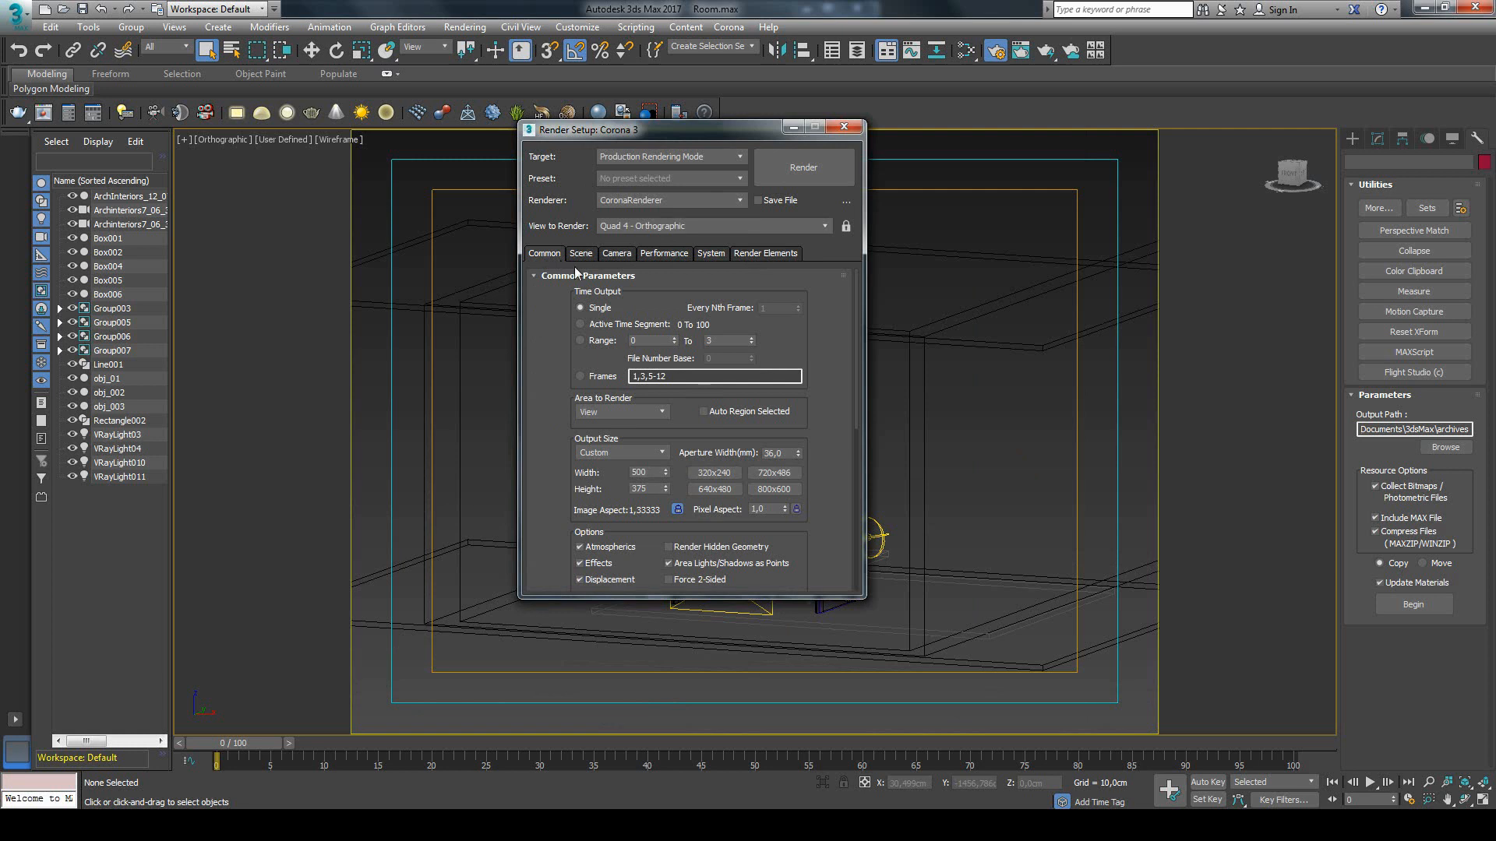
Step: Review Corona's general scene settings and progressive rendering limits, and close the render setup
click(582, 255)
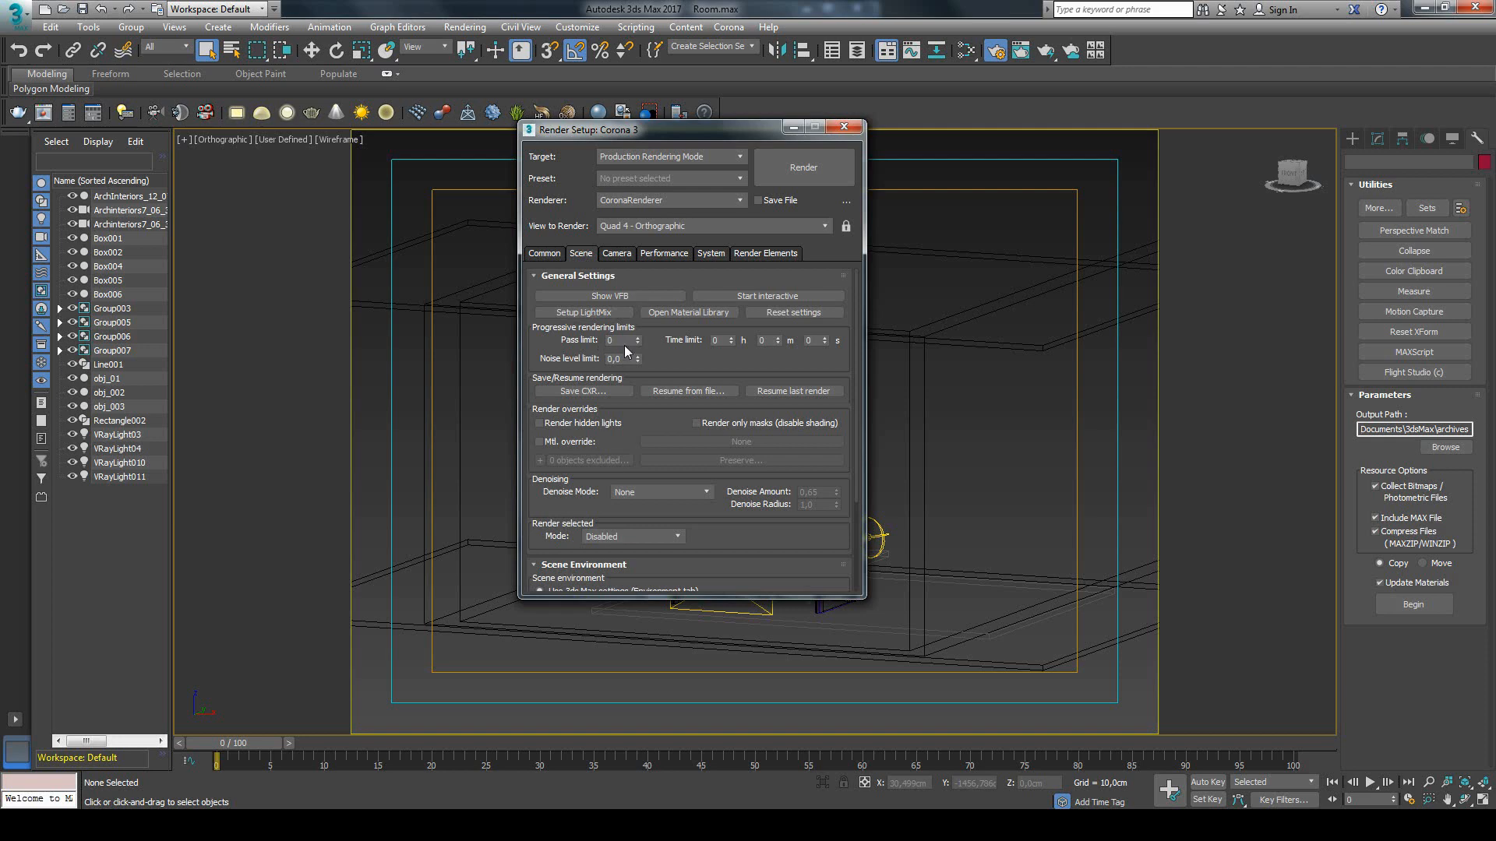
click(840, 127)
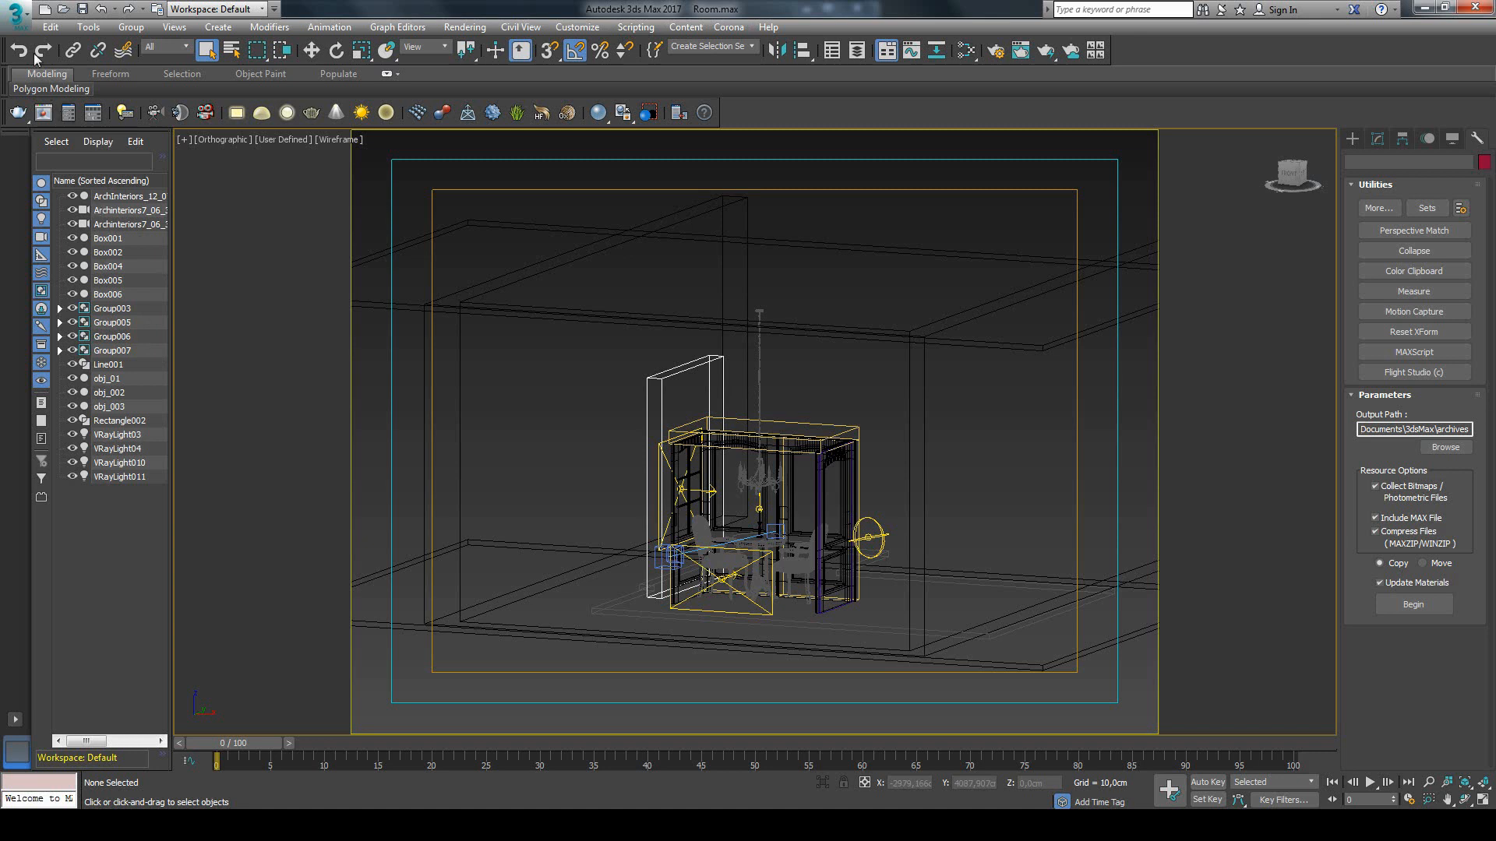
Step: Archive the current scene with its associated assets as a zip file named Room in the archives folder
click(31, 29)
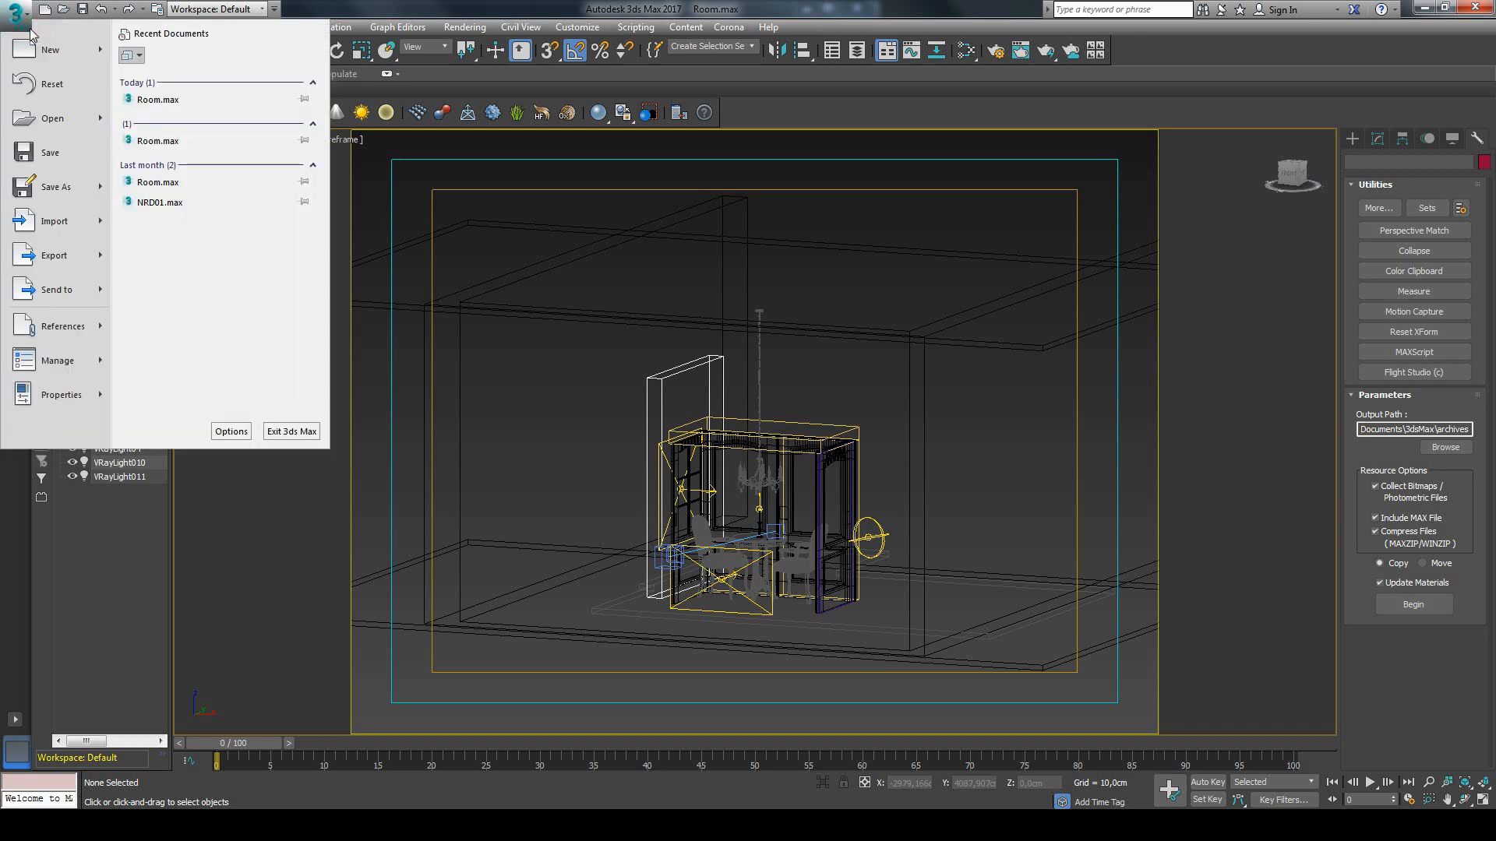
mouse_move(85, 187)
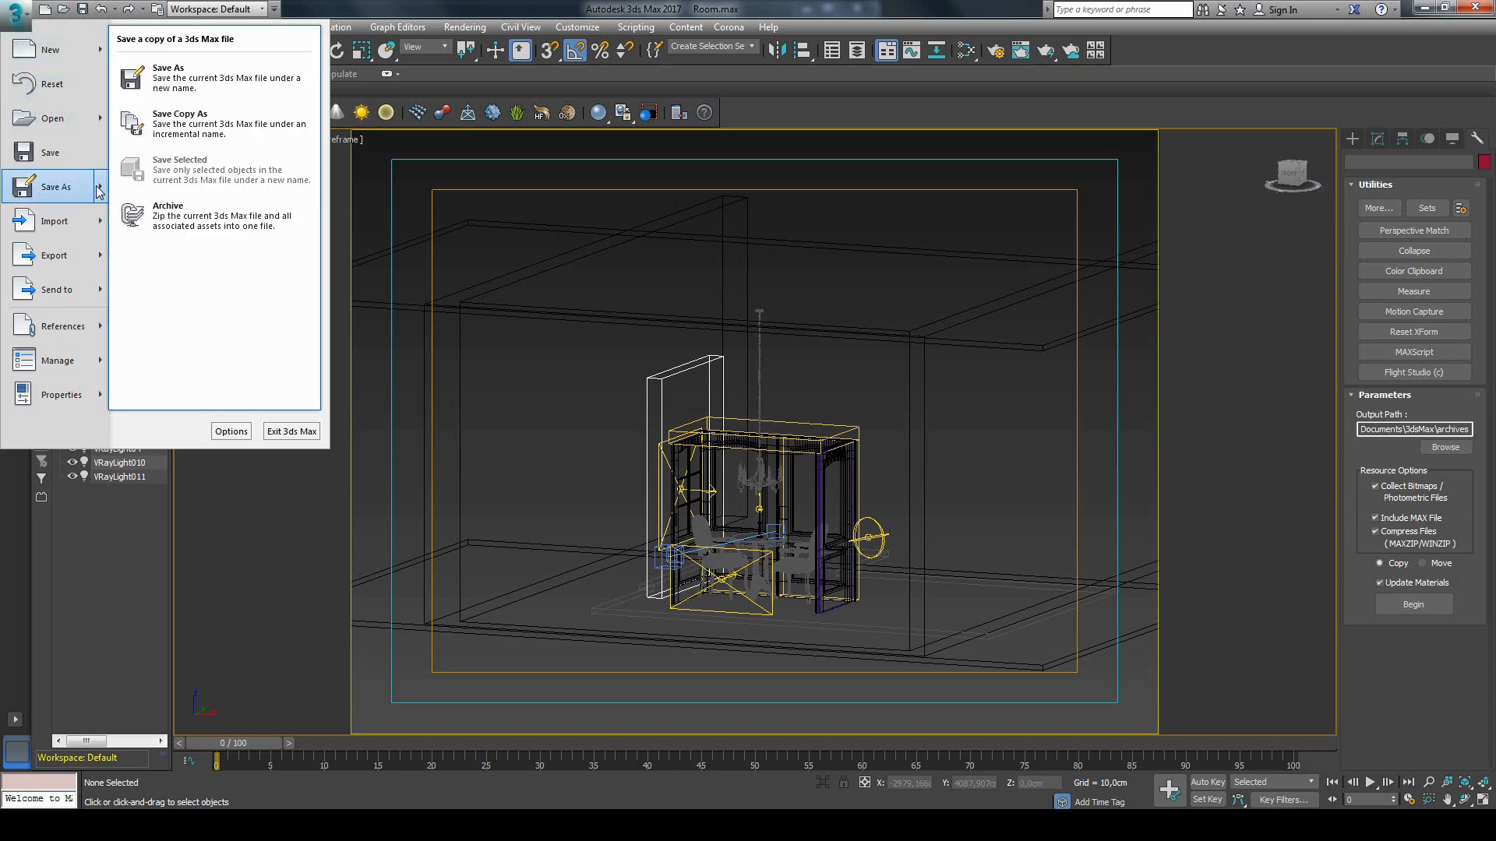
click(165, 214)
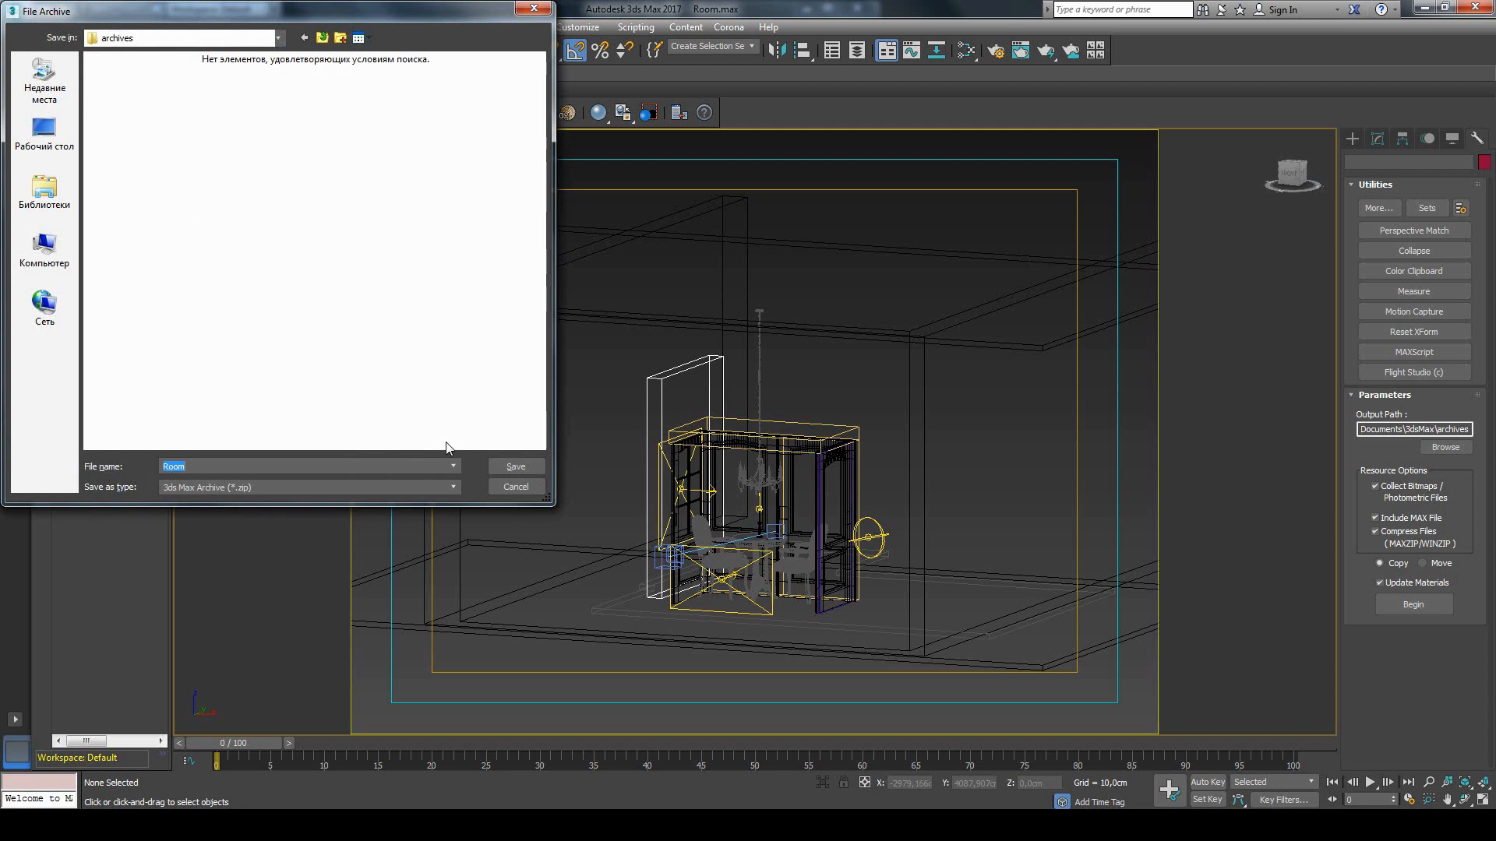
click(514, 468)
click(514, 467)
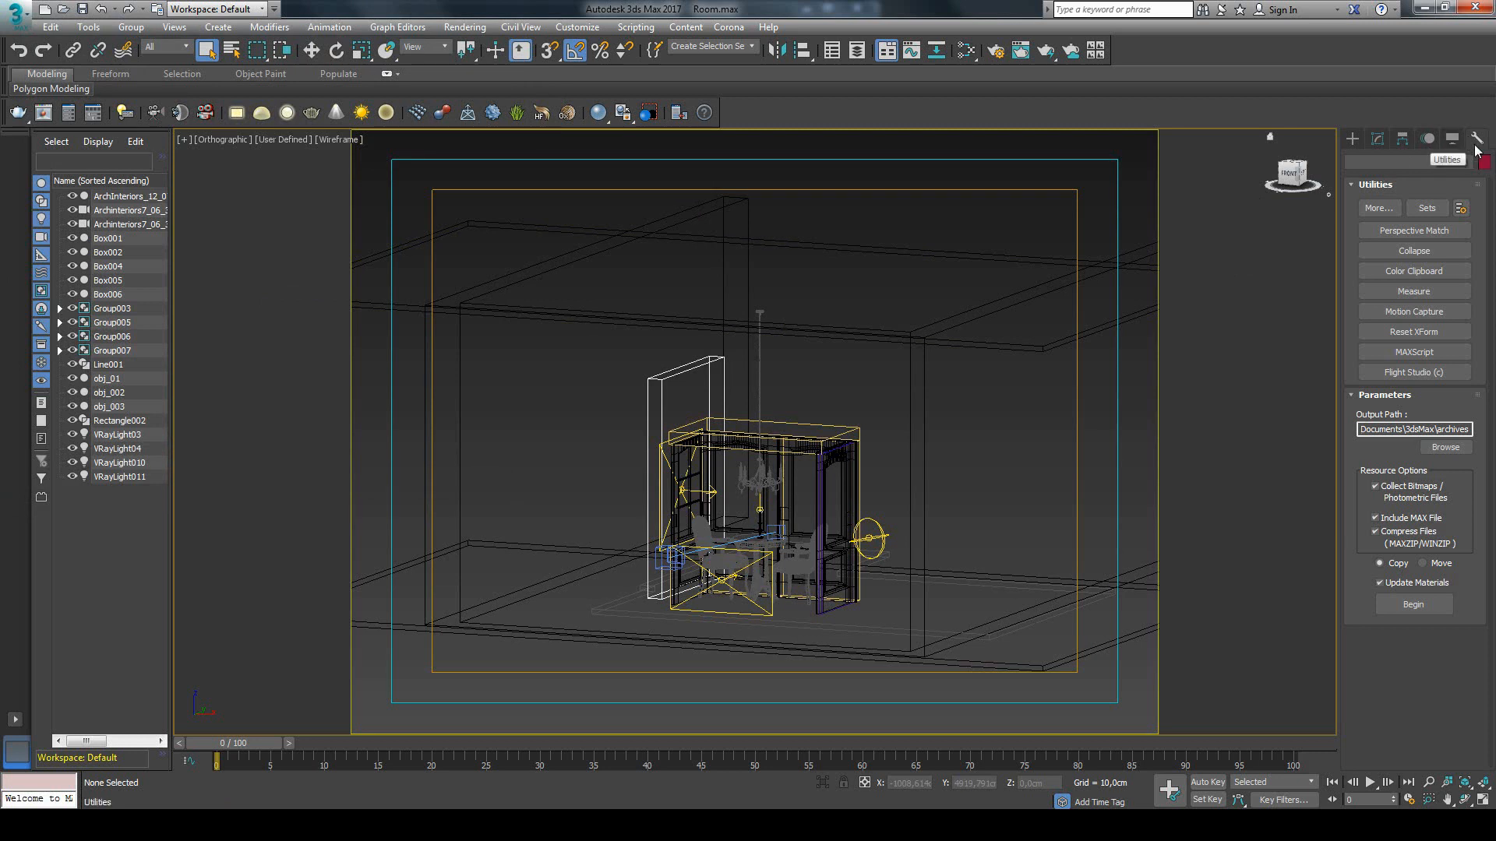
Step: Run the Resource Collector utility, including the MAX file, compressing the files and updating materials
click(1383, 216)
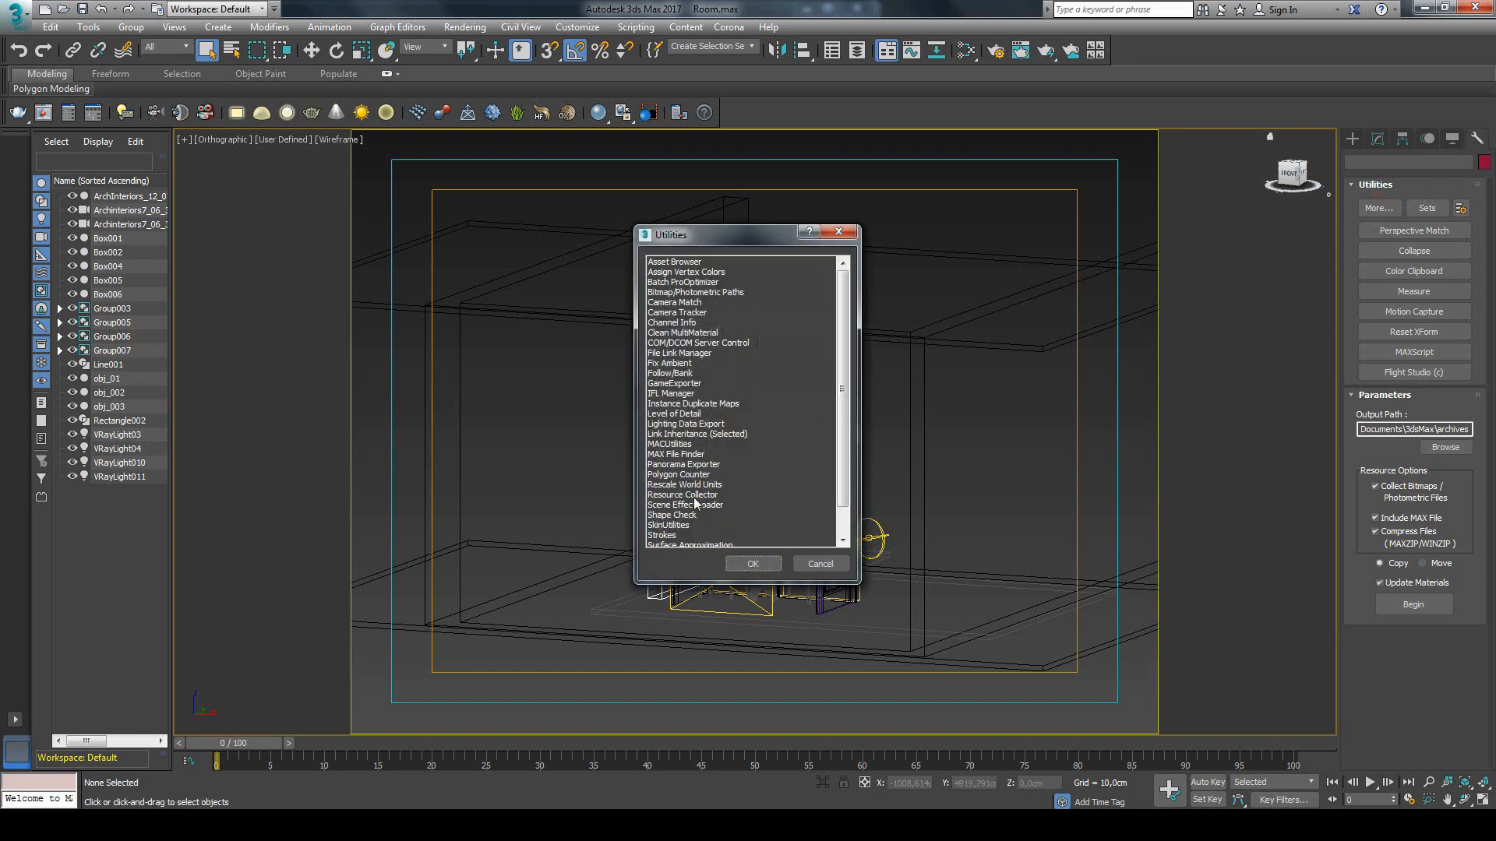
click(692, 495)
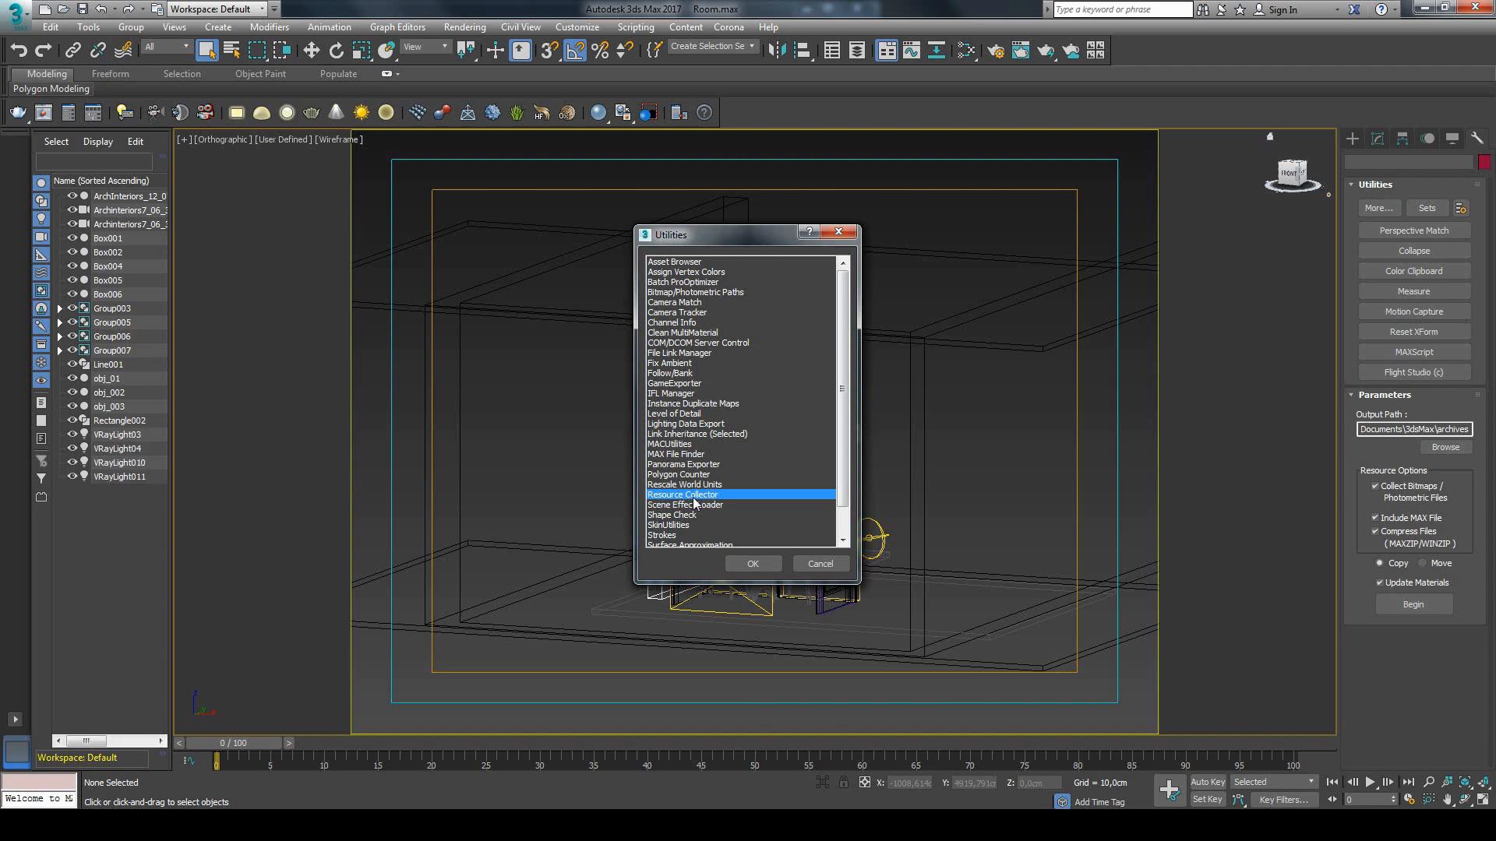
click(752, 563)
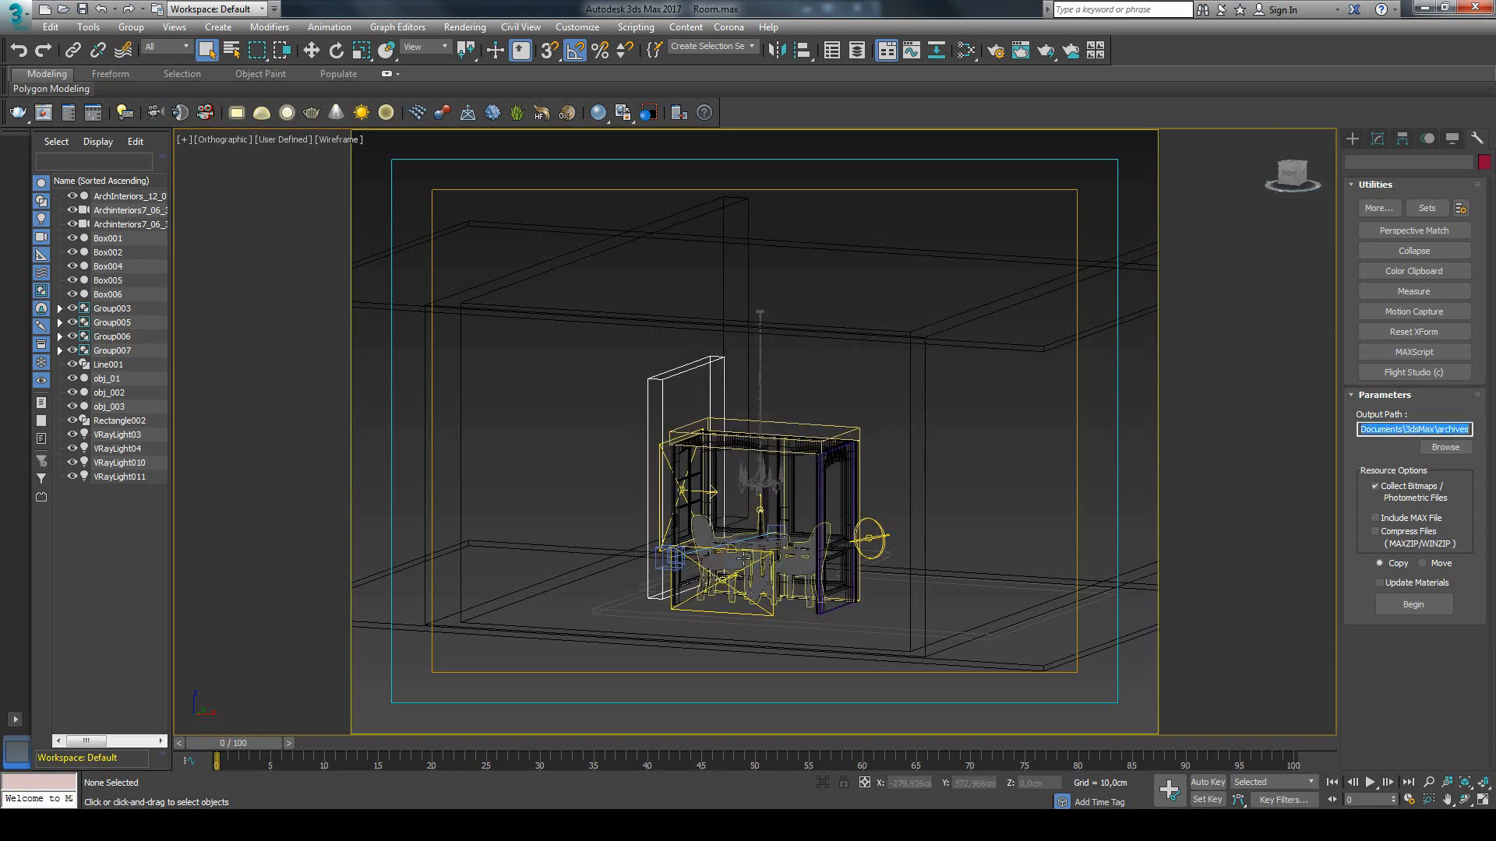
click(1376, 519)
click(1376, 532)
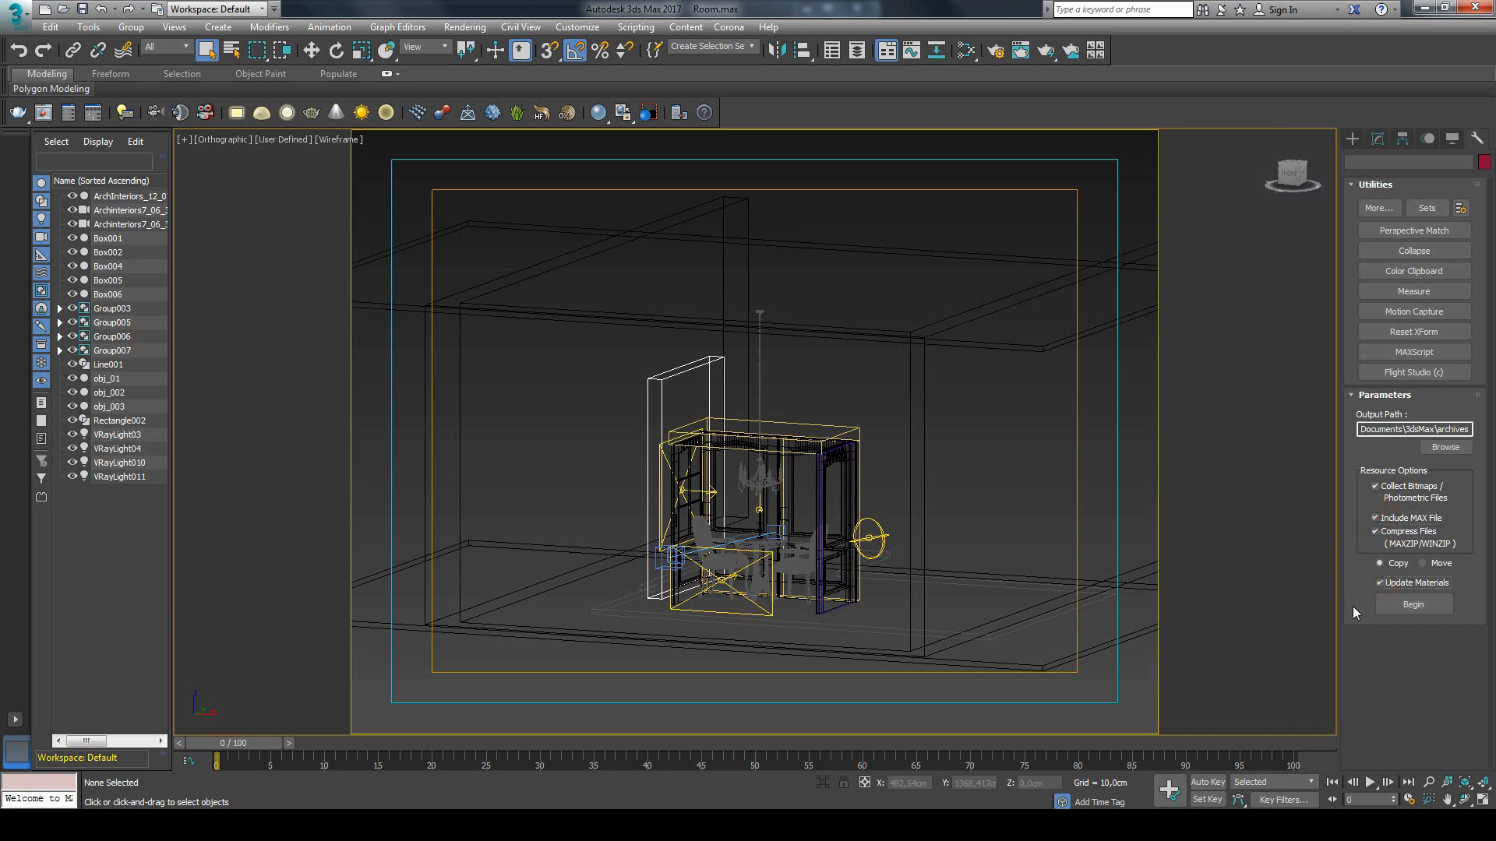
click(1407, 606)
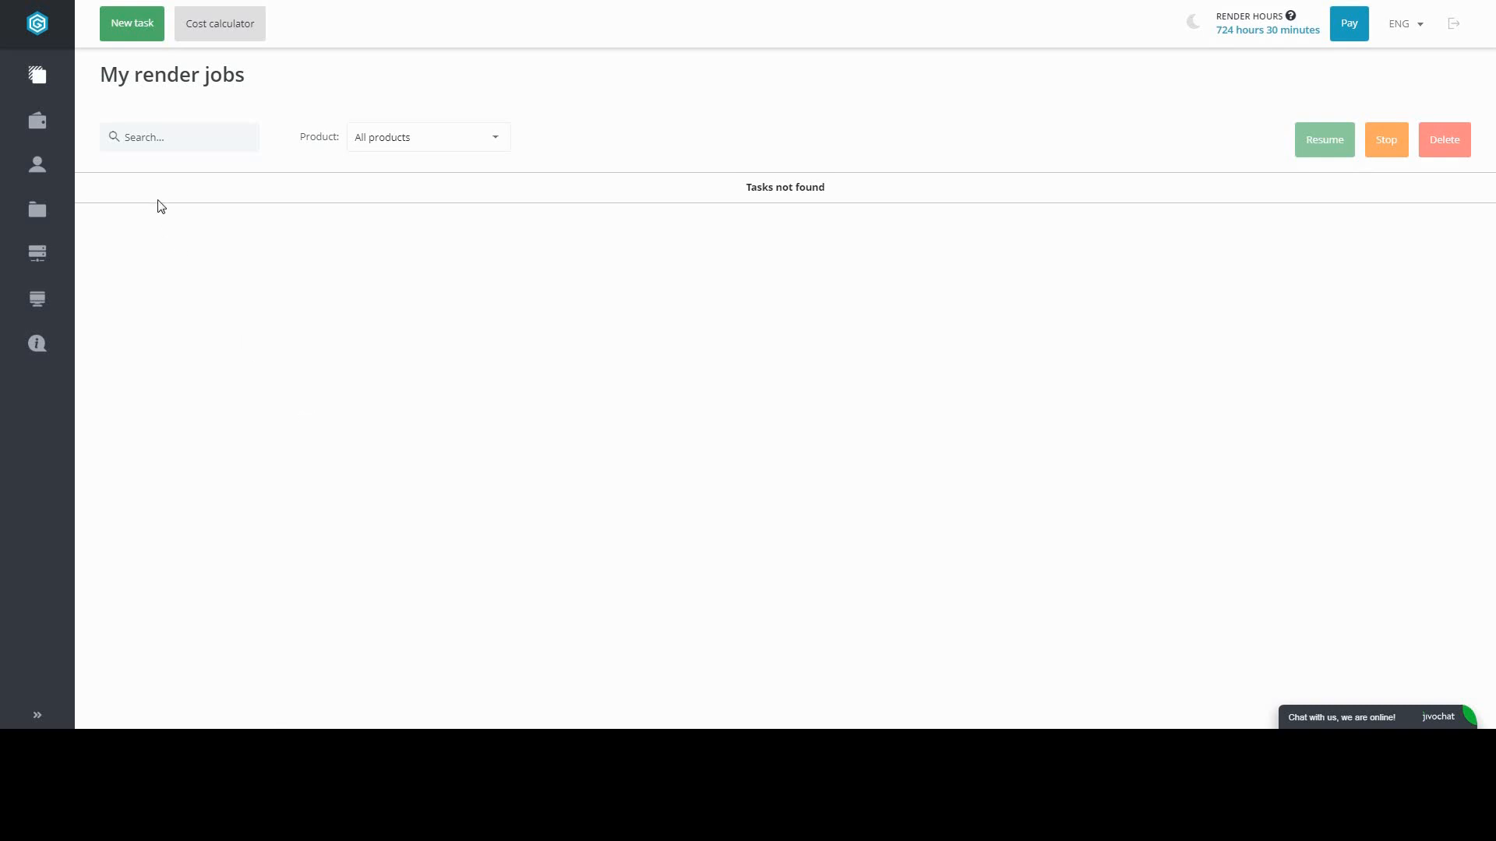
Step: Switch to the render farm web dashboard, create a new 3ds Max task and check the list of supported plugins
click(130, 38)
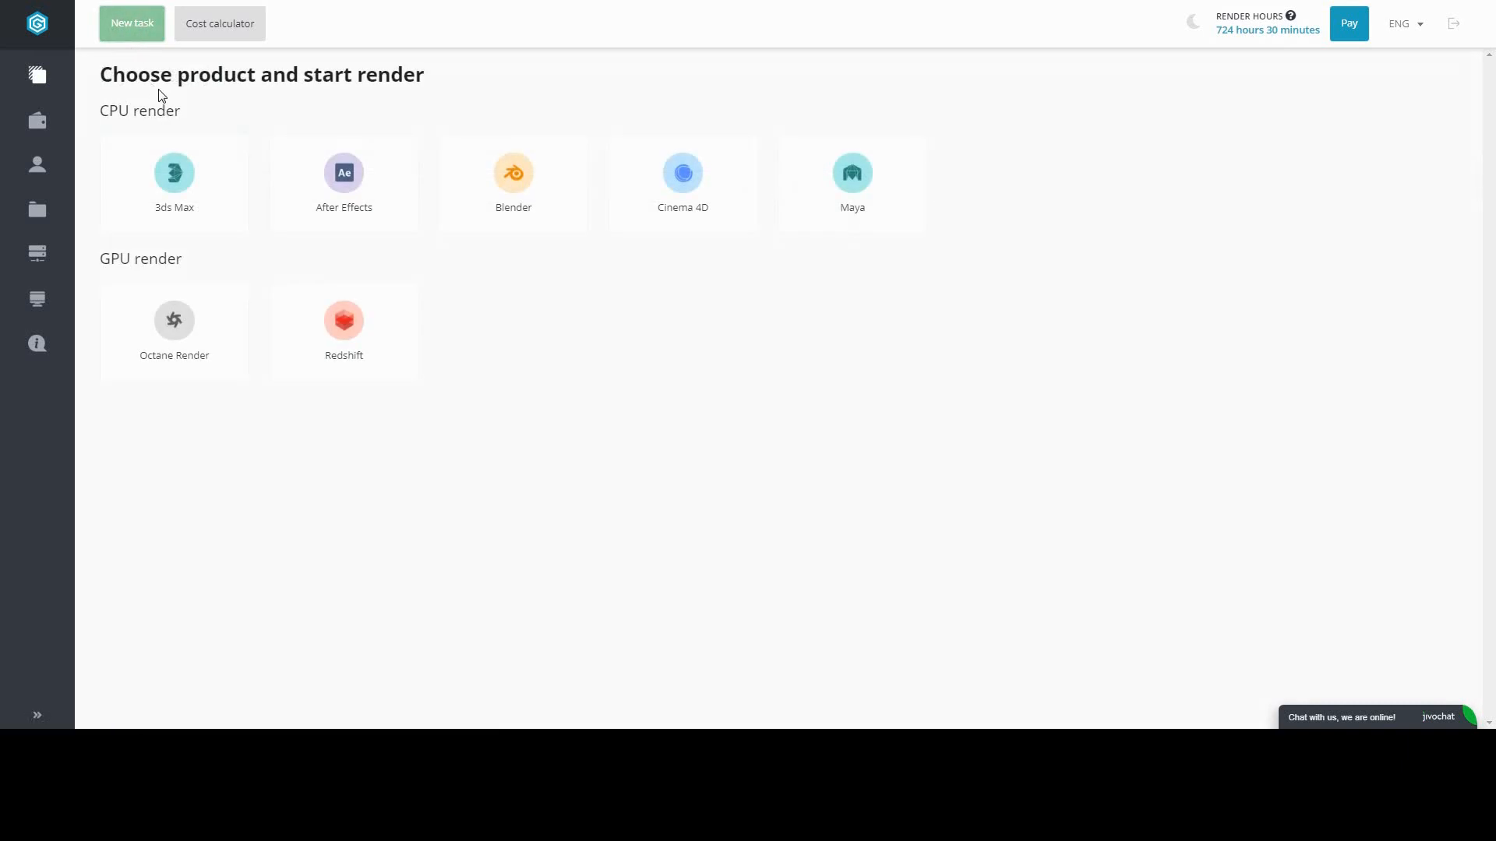
click(194, 161)
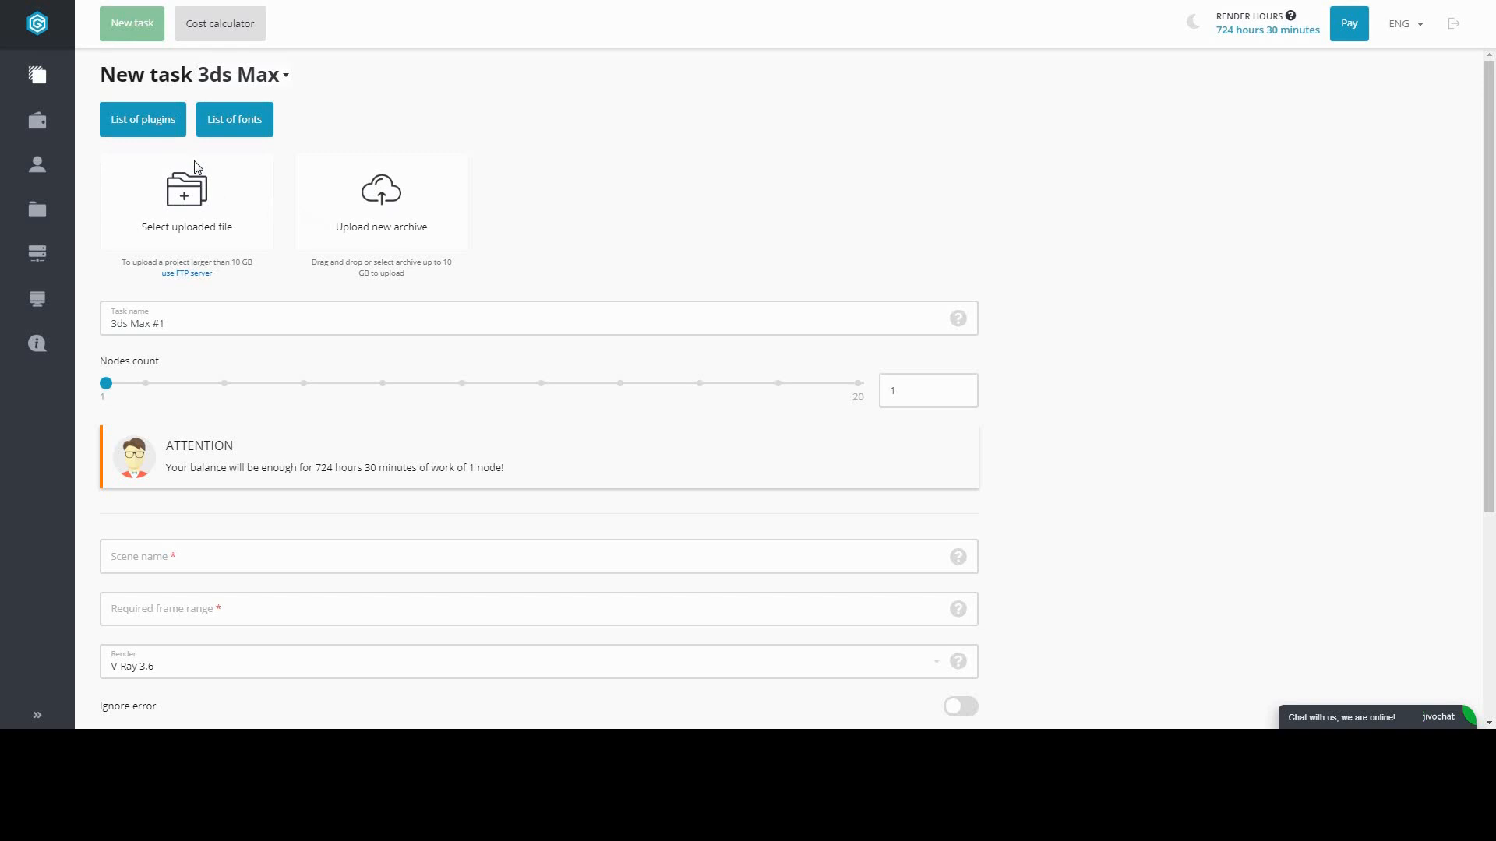
click(152, 127)
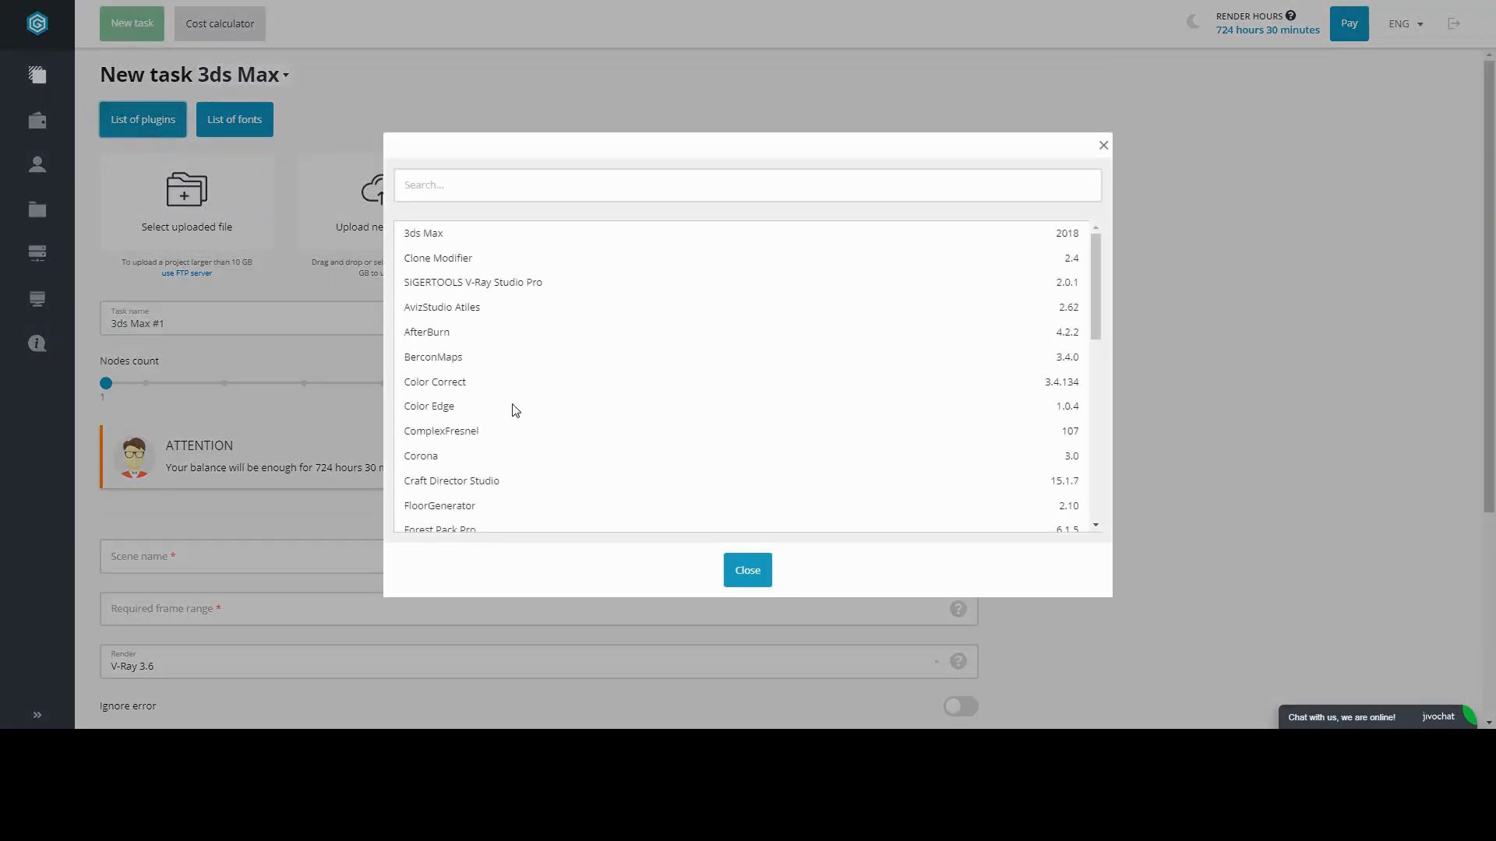
click(742, 571)
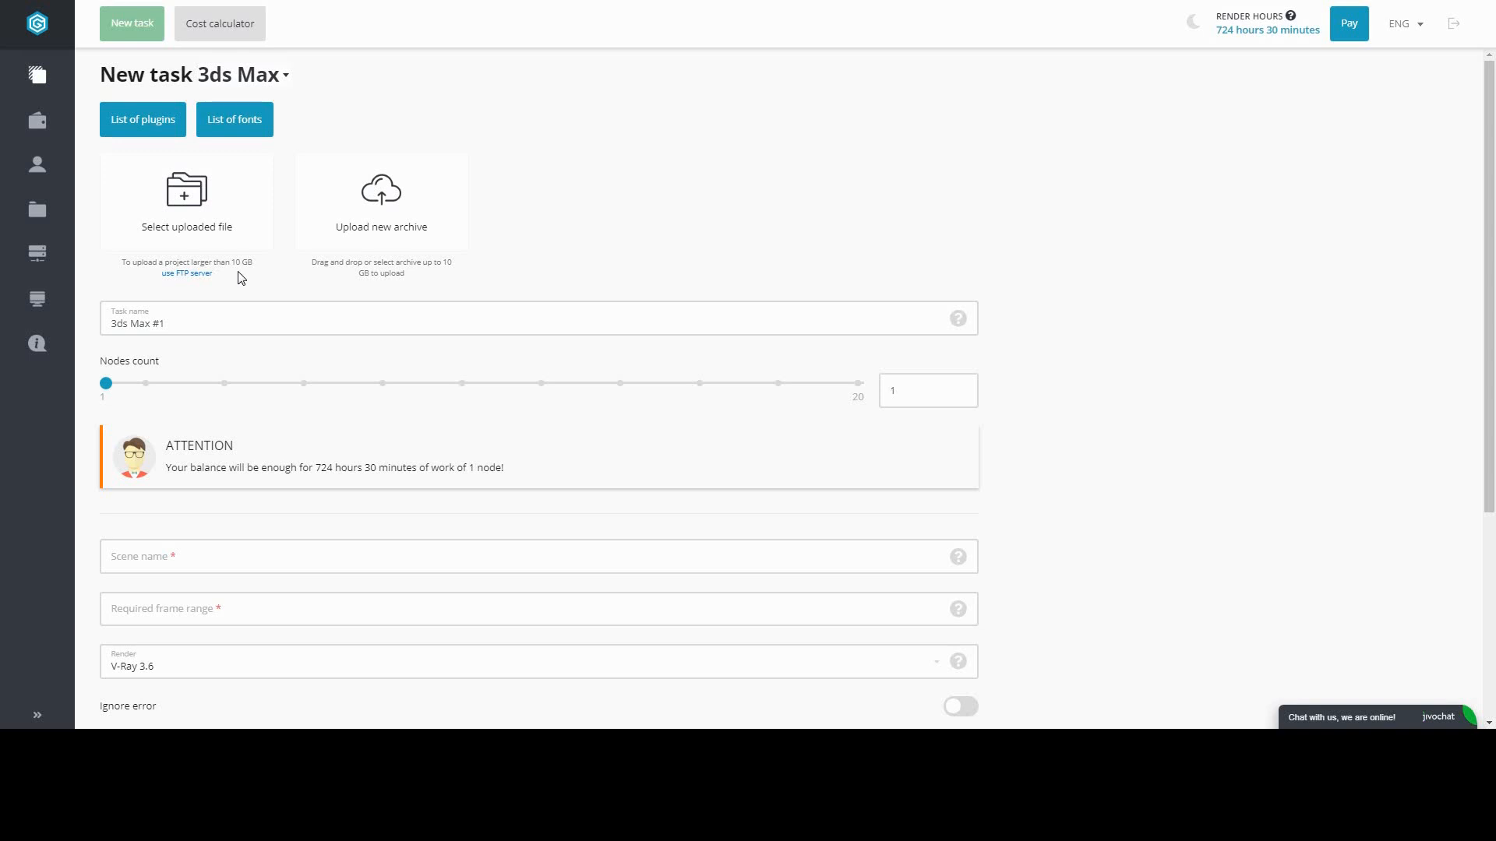
Step: Upload the archive Room.zip to the new 3ds Max task
click(381, 237)
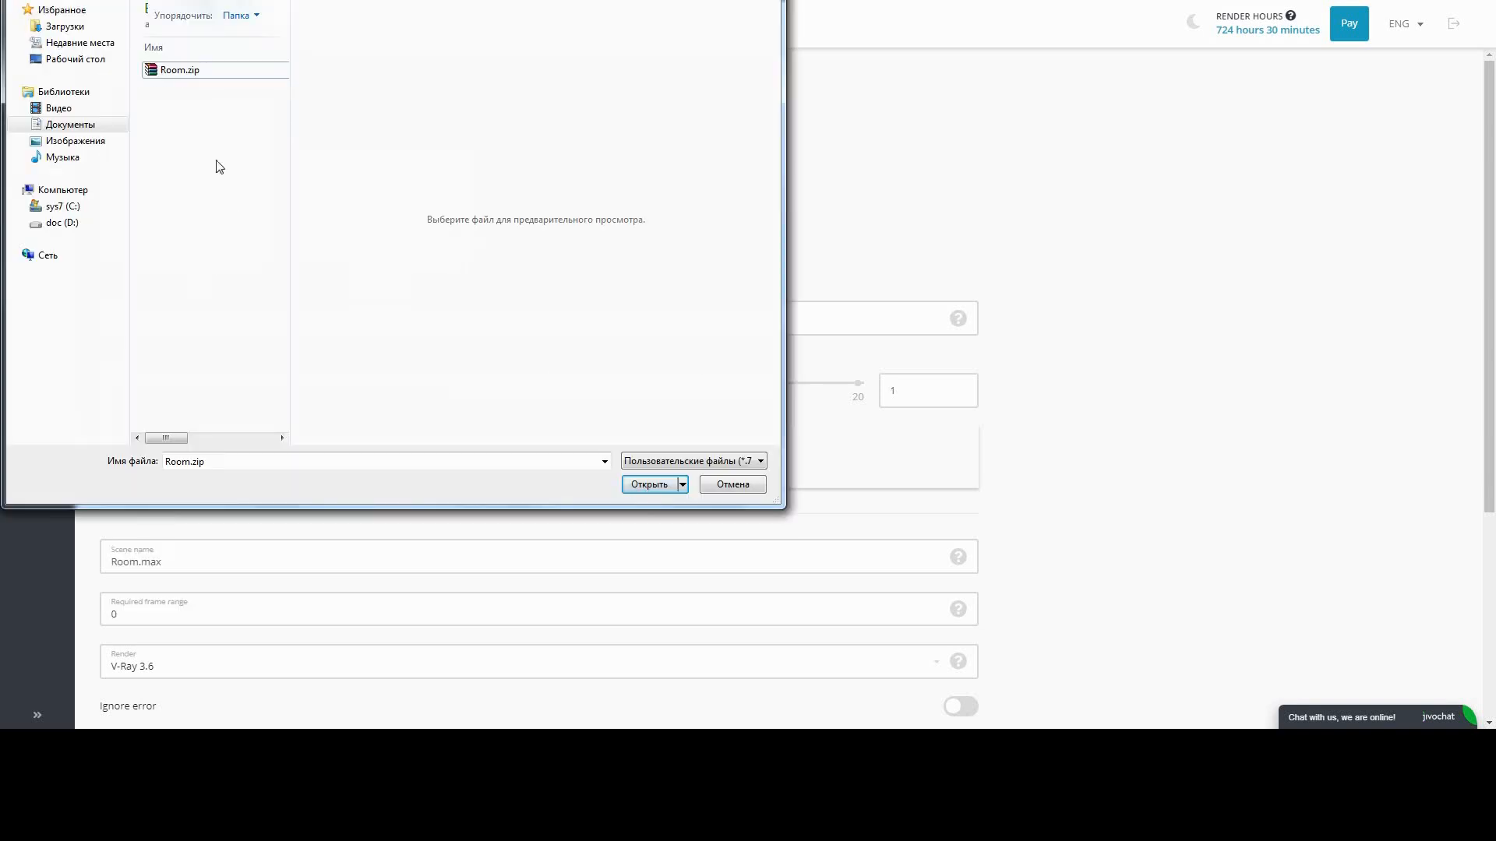
click(184, 69)
click(640, 484)
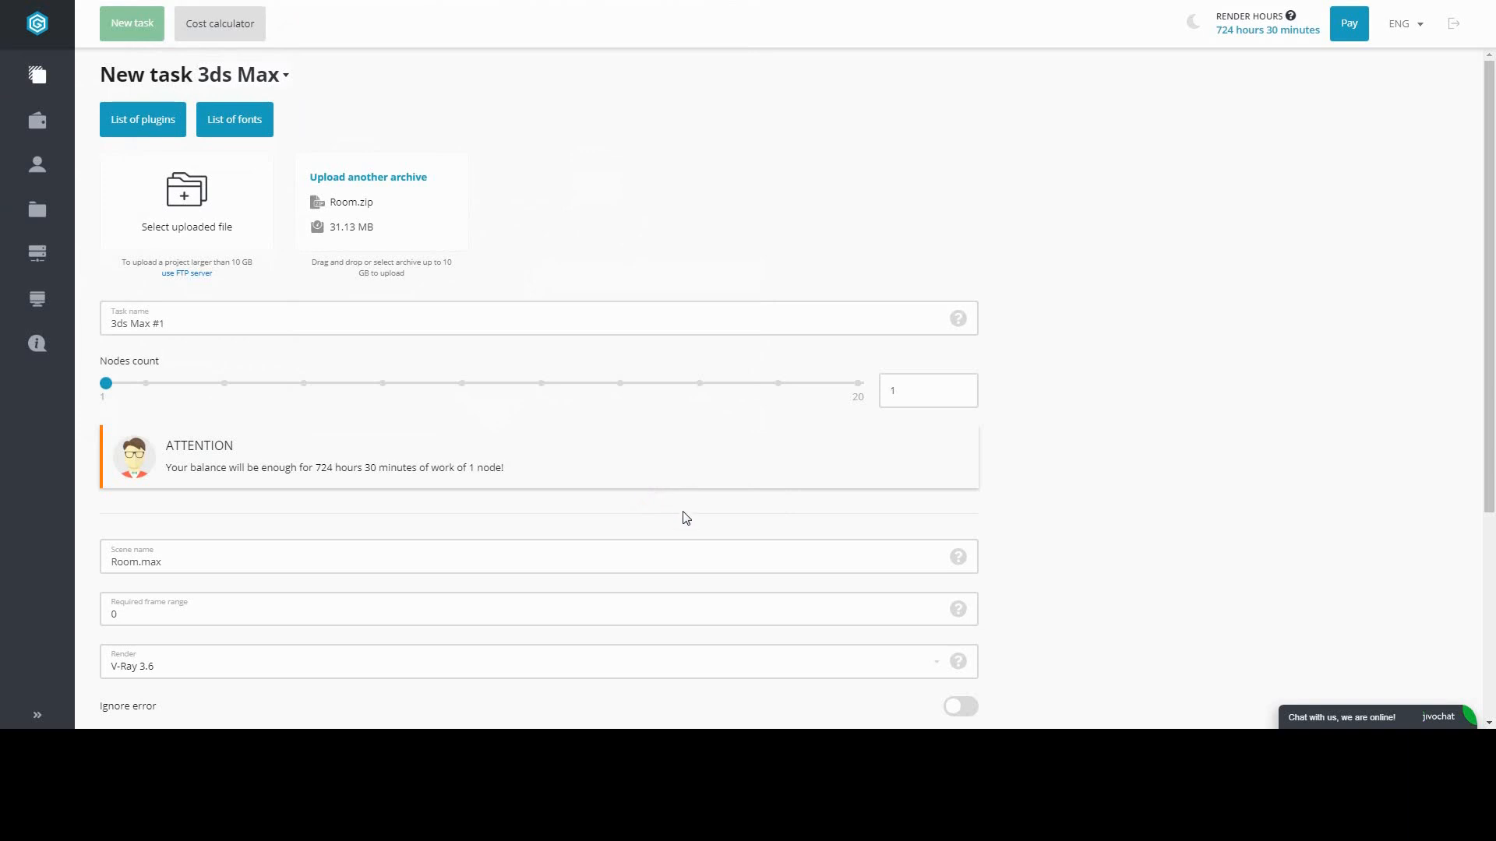
Step: Set the node count of the new 3ds Max task to 3
click(263, 311)
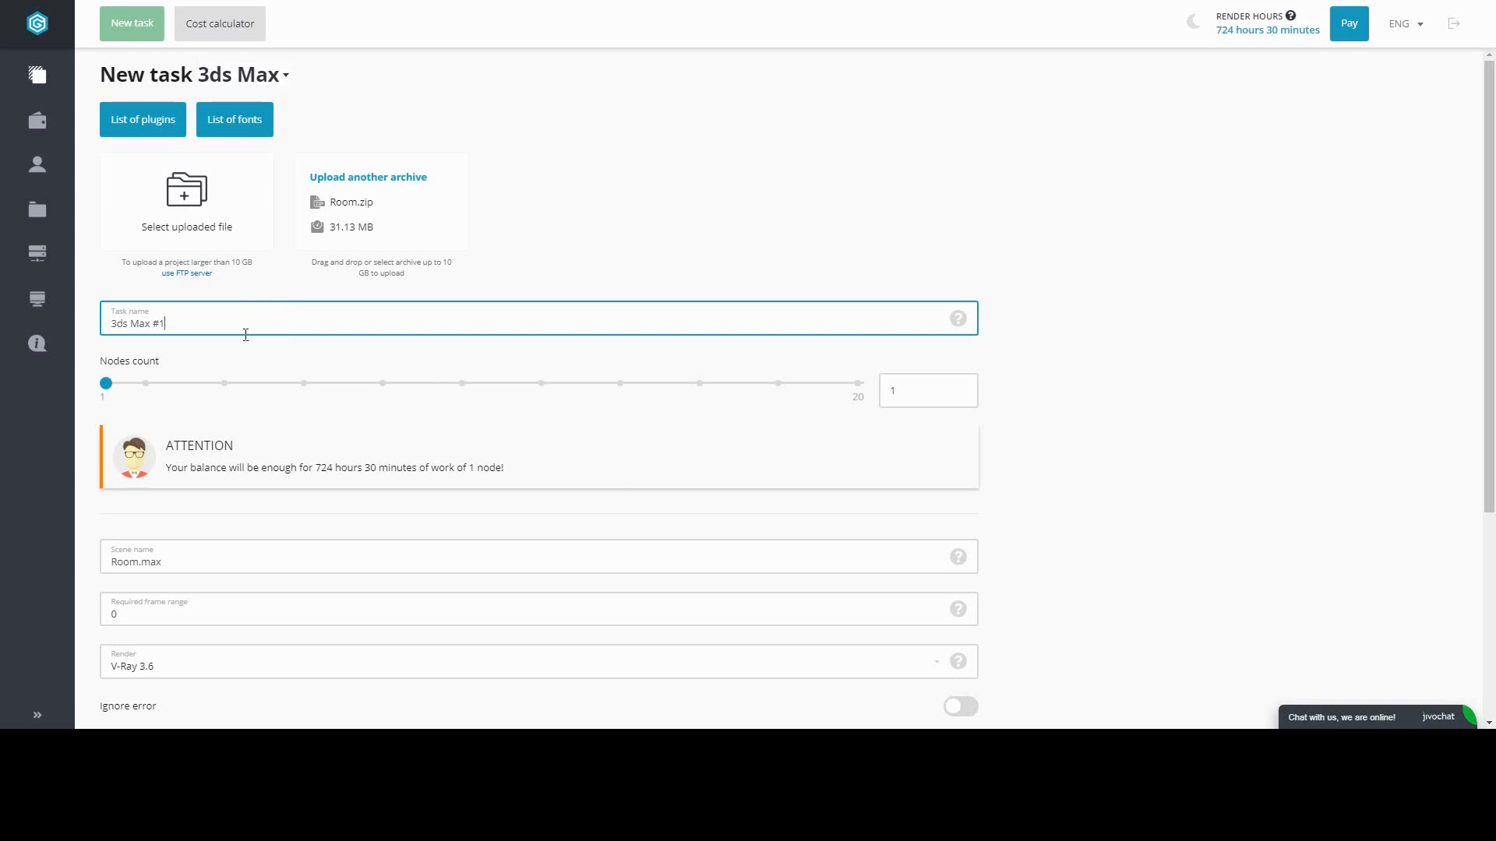
drag(107, 384, 180, 393)
Step: Check the scene name, the required frame range and the available renderers in the task form
scroll(167, 396, down, 2)
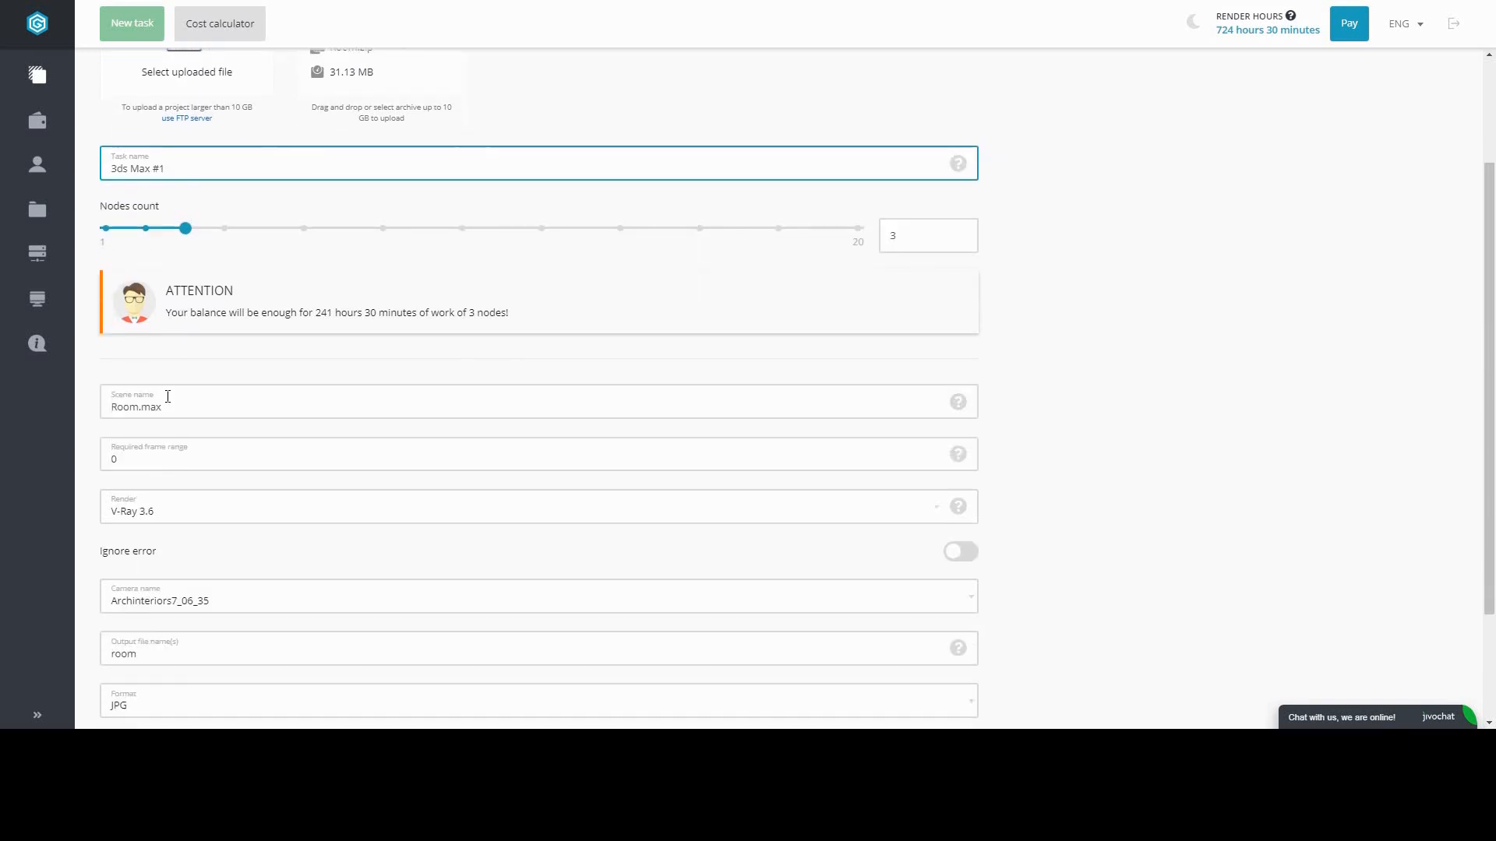
scroll(174, 387, down, 1)
click(185, 338)
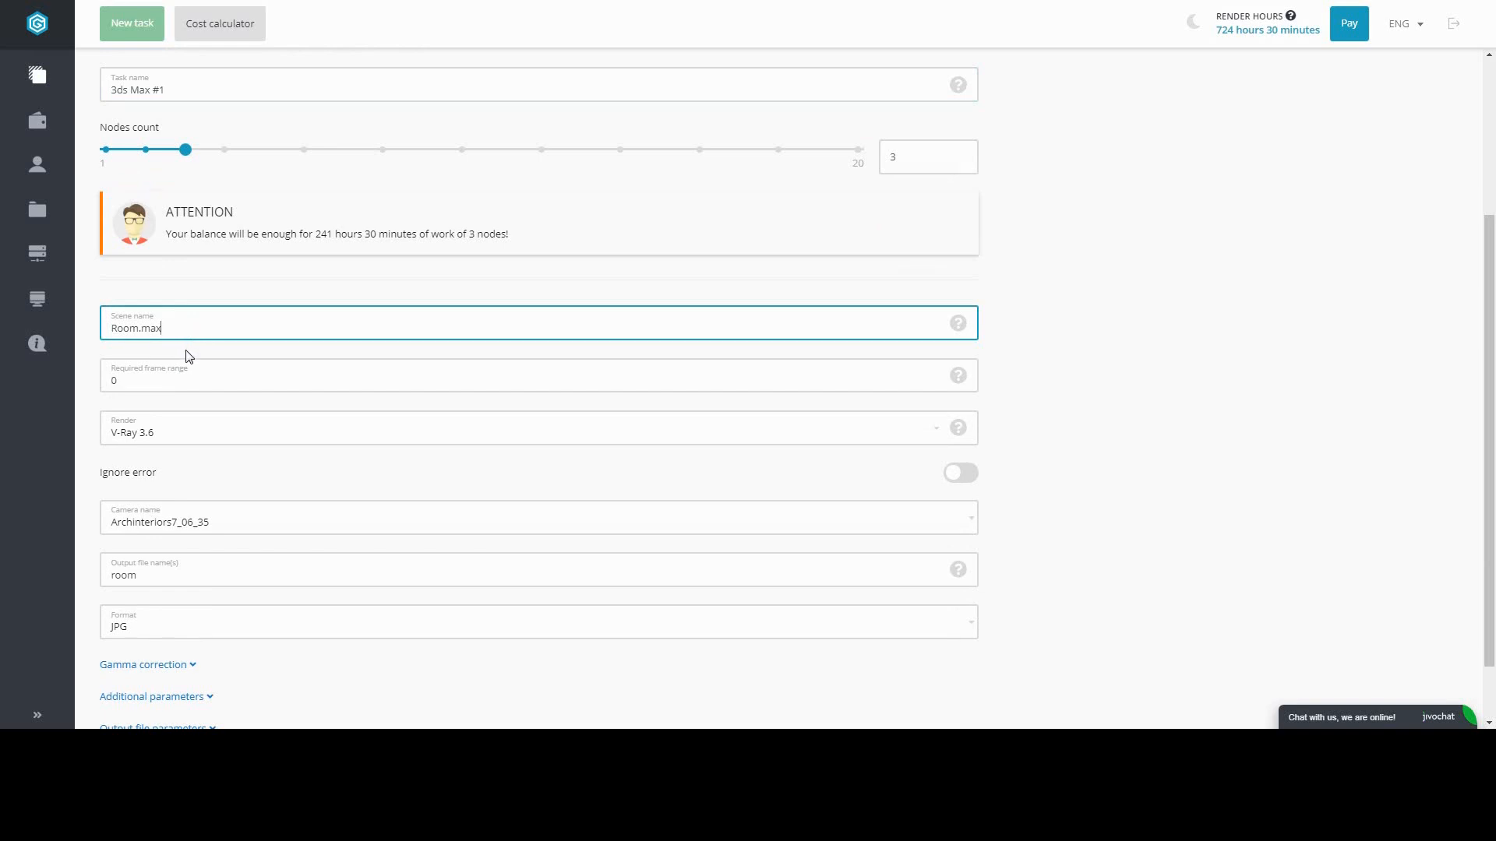
click(188, 367)
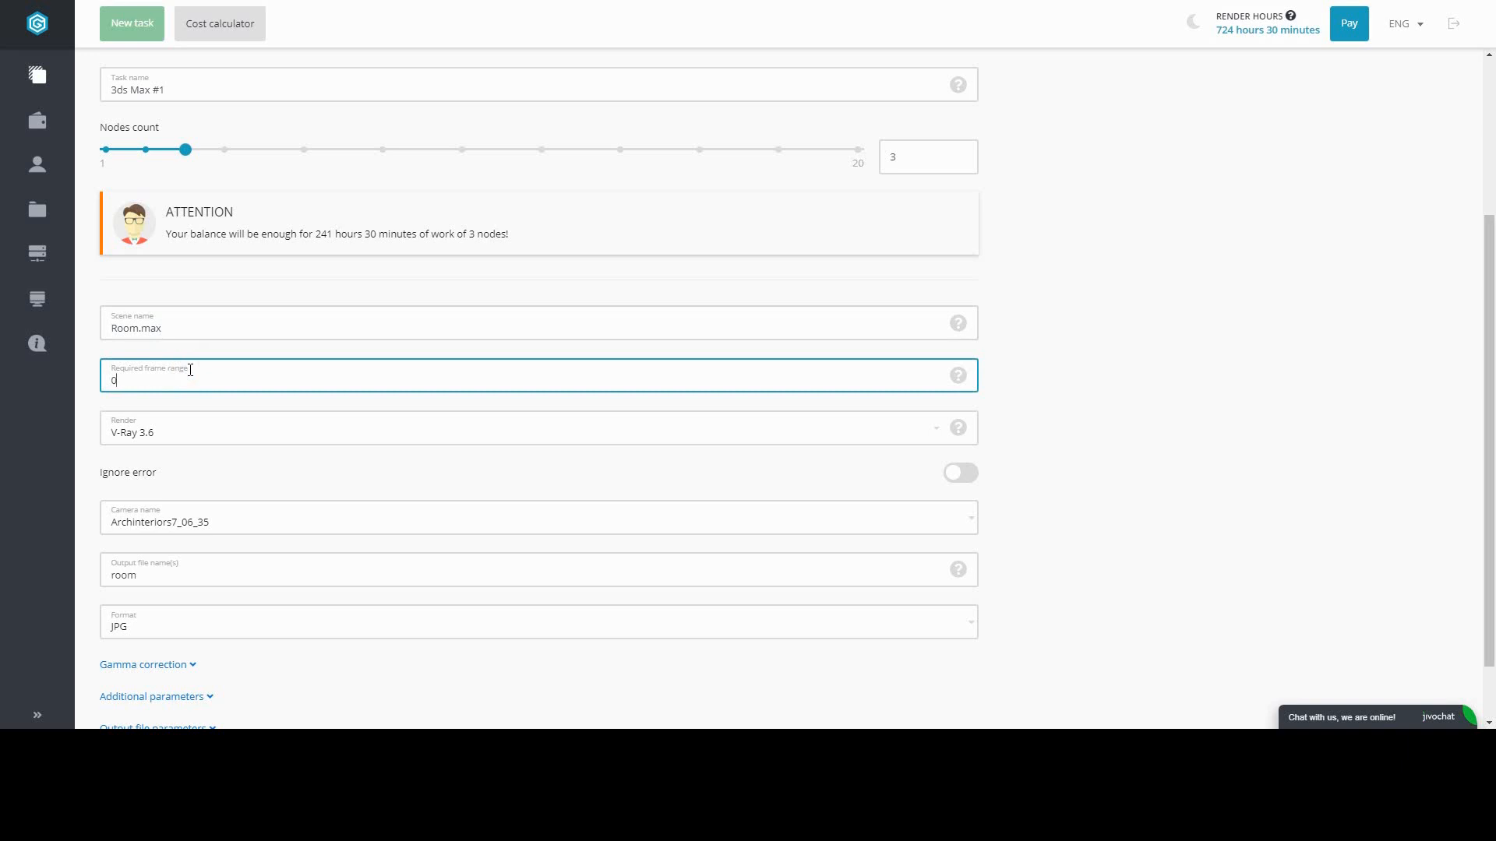
click(152, 373)
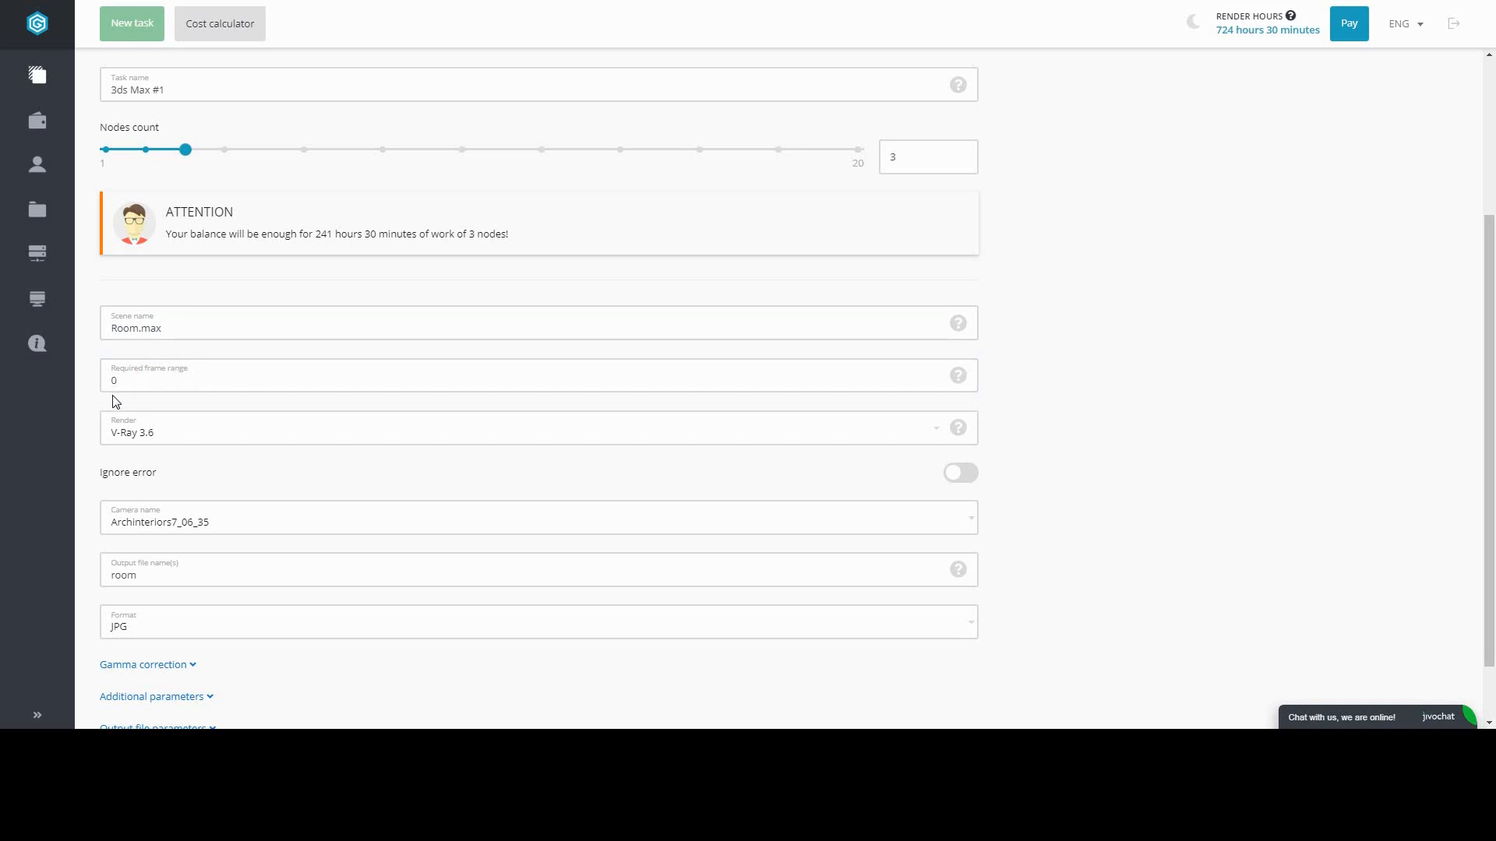
click(145, 428)
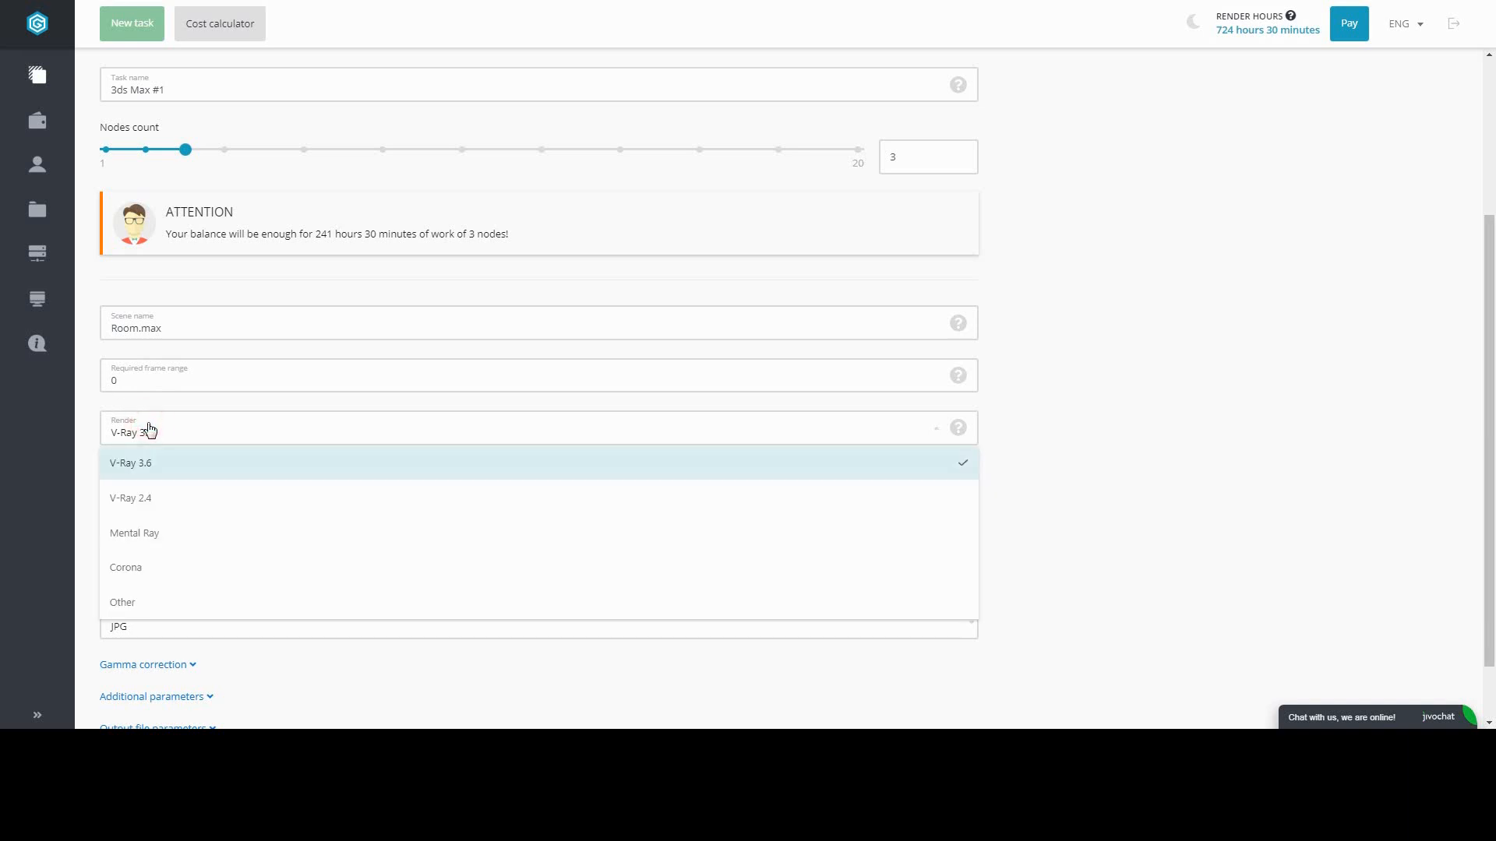
click(175, 441)
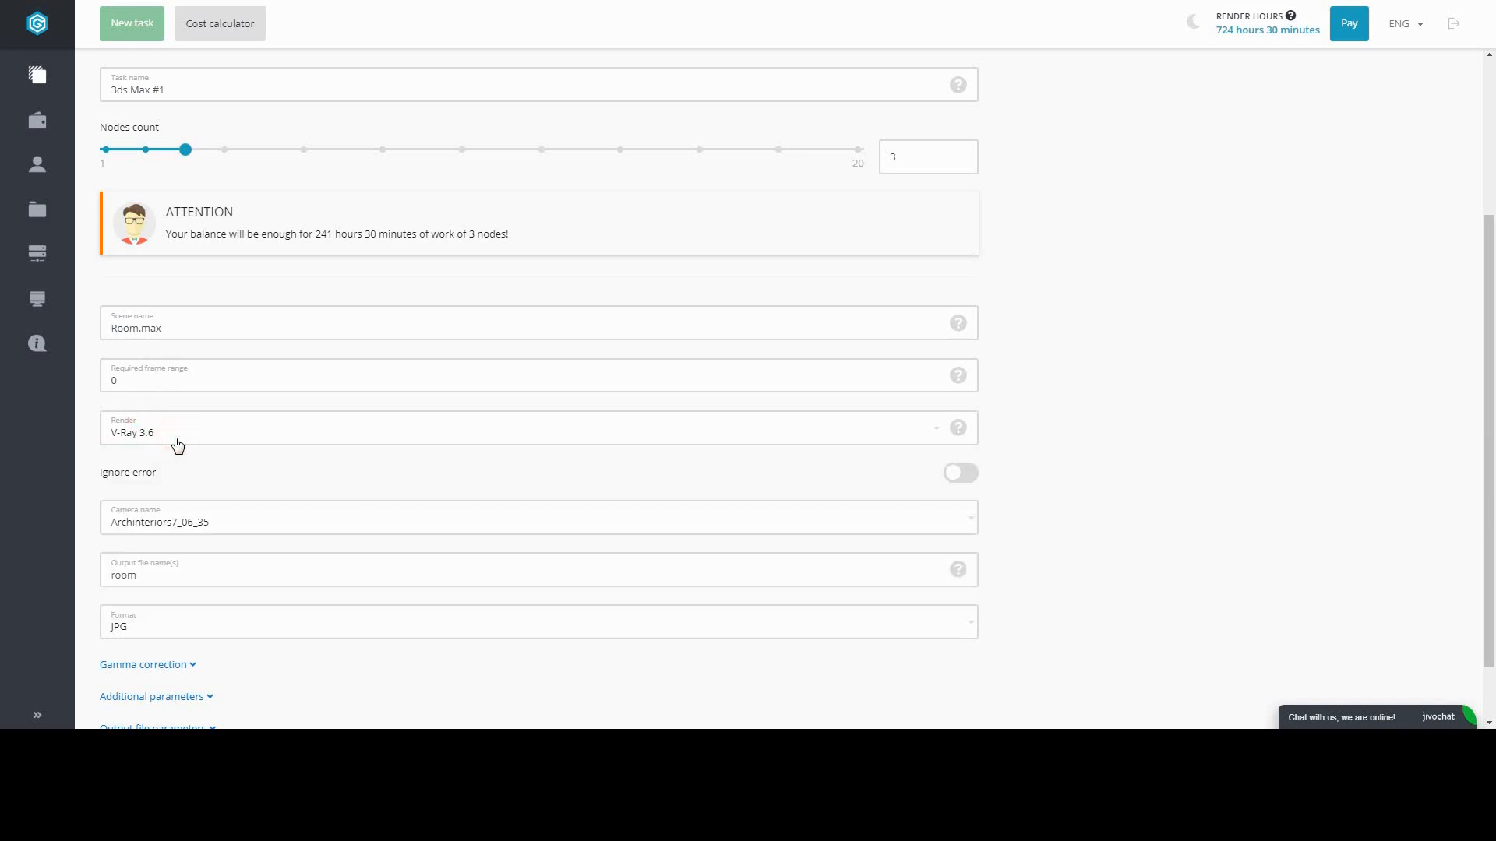
Step: Check the ignore-error option, the camera choices, the output file name and the available image formats
click(957, 477)
click(959, 478)
click(259, 522)
click(259, 522)
click(183, 570)
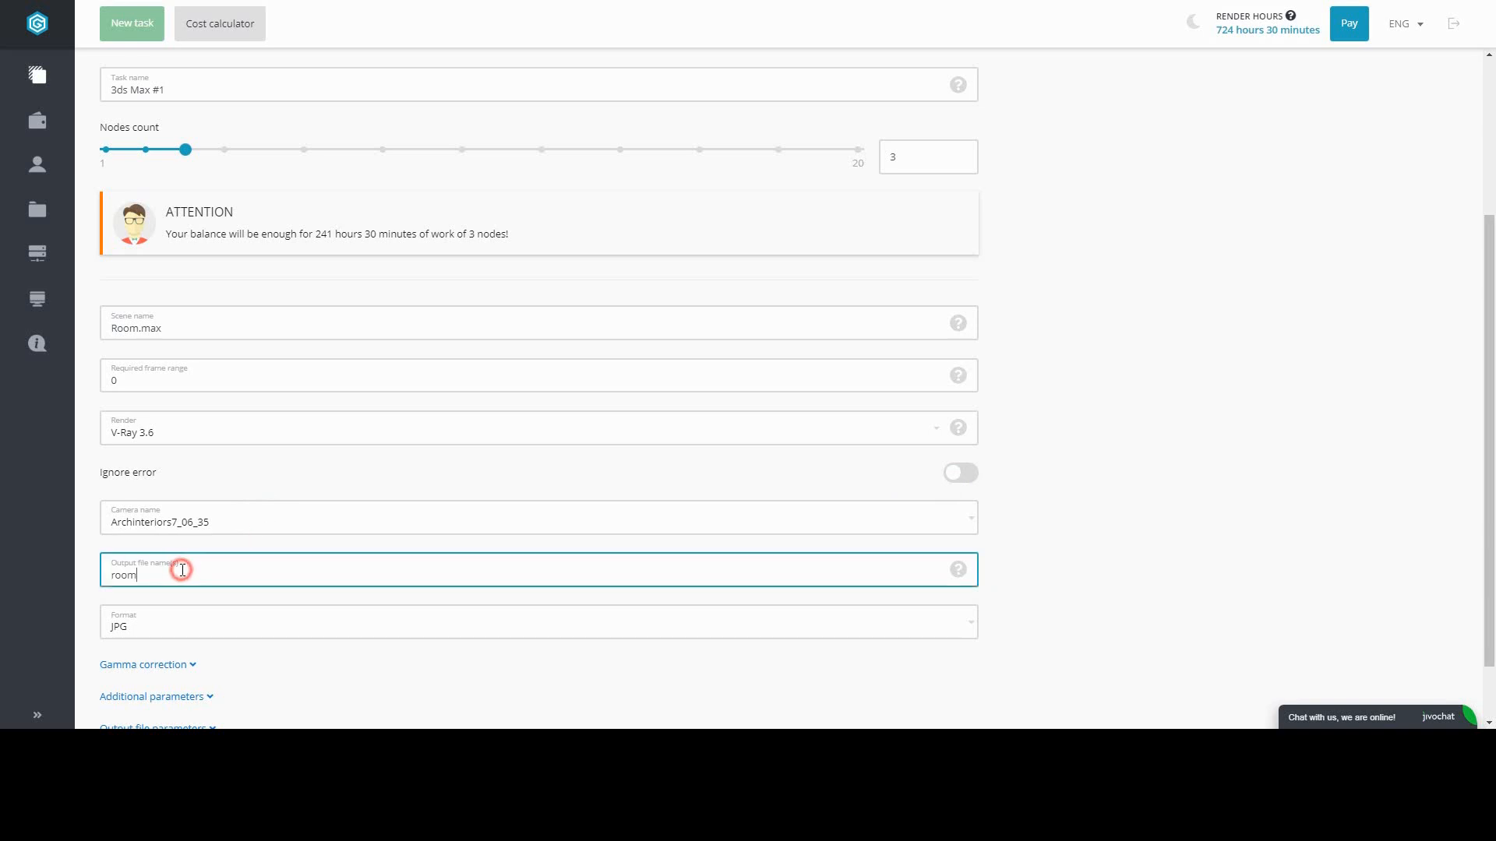
click(153, 628)
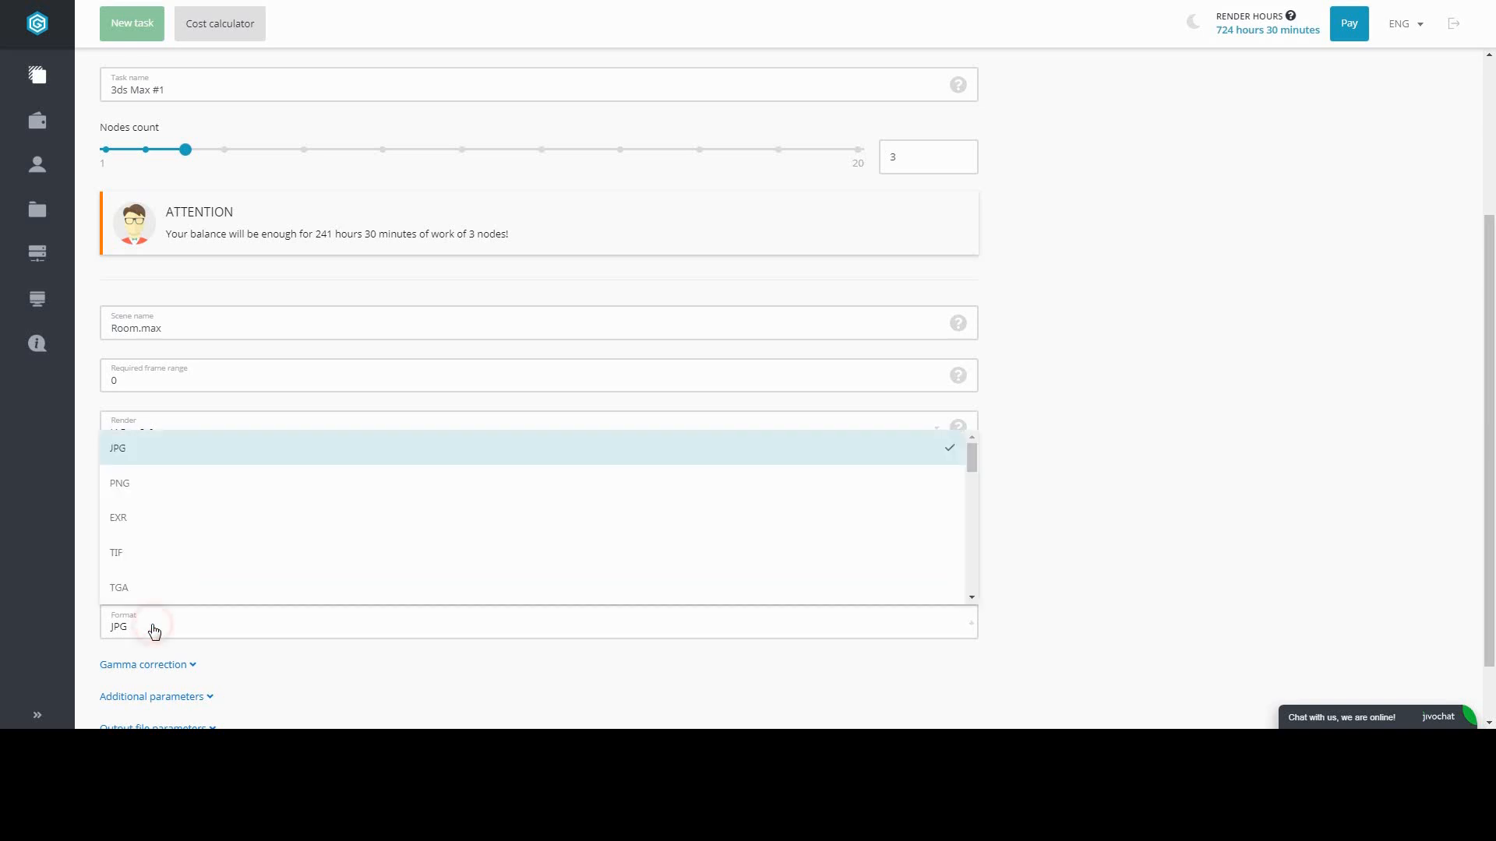
click(154, 629)
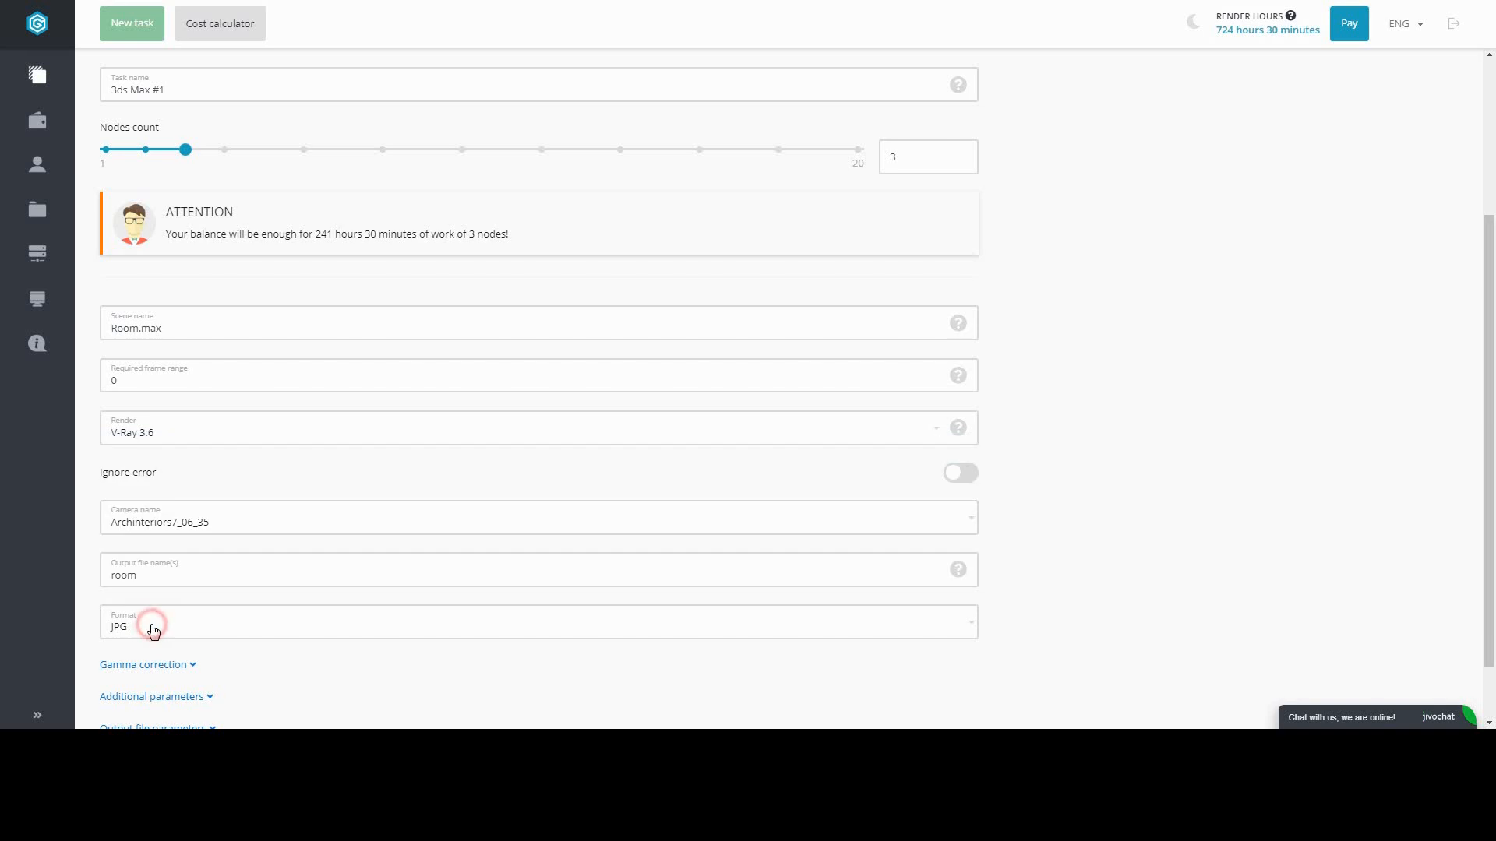
Step: Expand the gamma correction and additional parameters and review the gamma, image size and frame step settings
click(156, 665)
scroll(202, 629, down, 2)
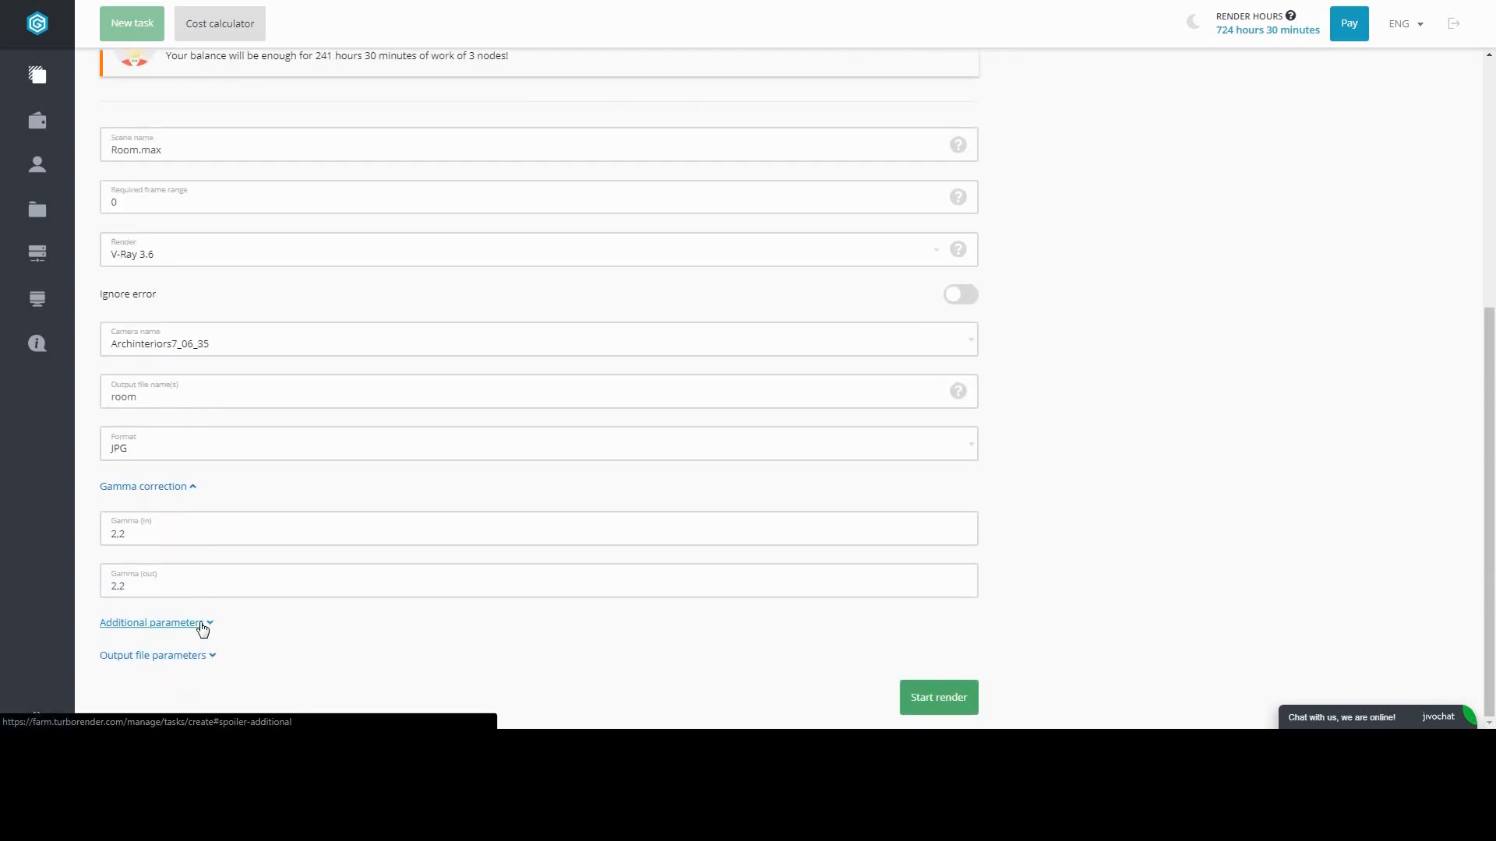
click(177, 529)
click(180, 589)
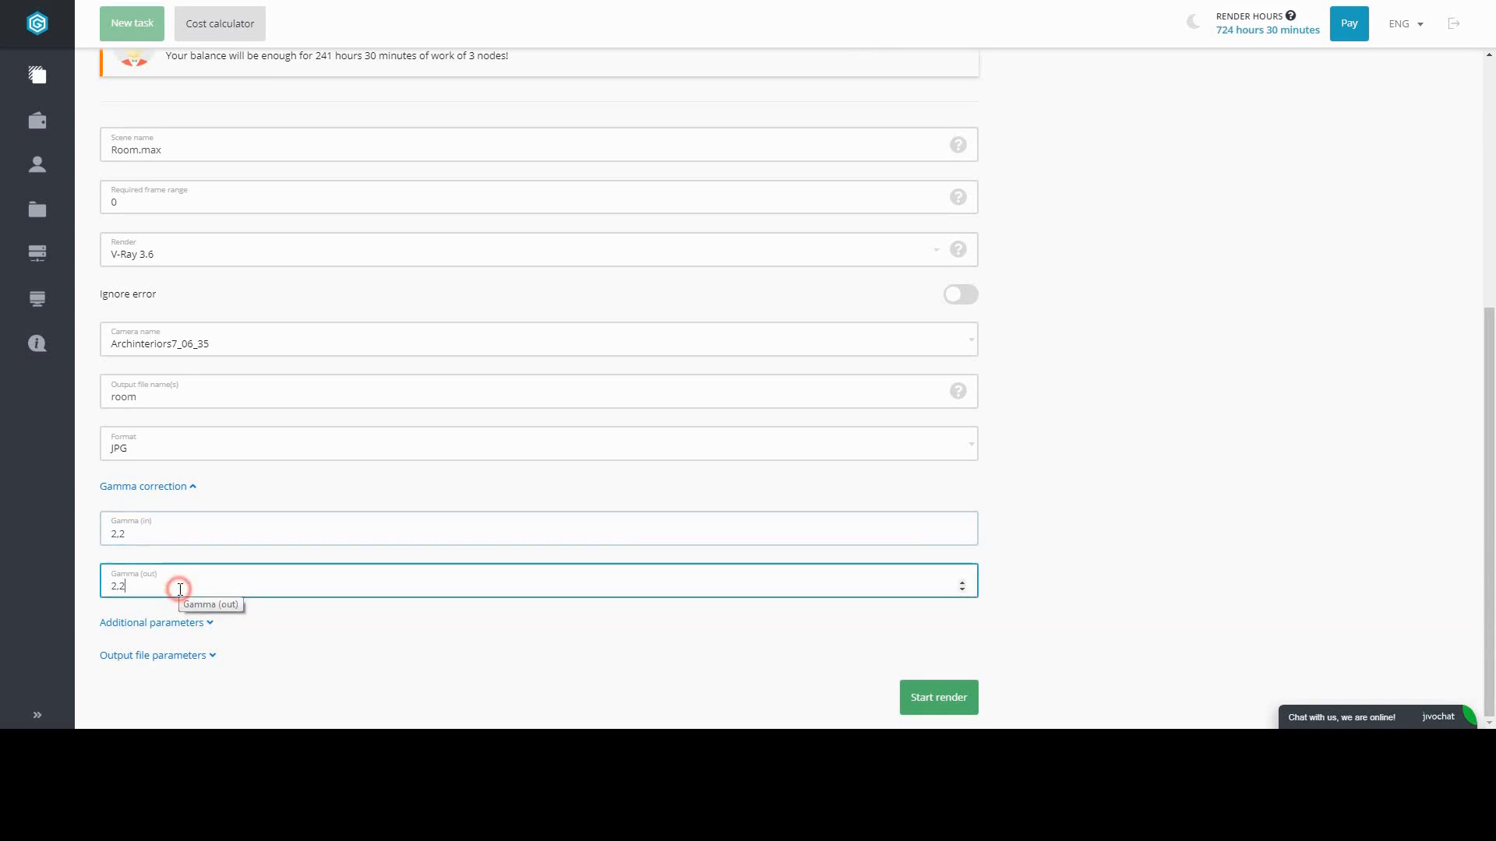
click(165, 626)
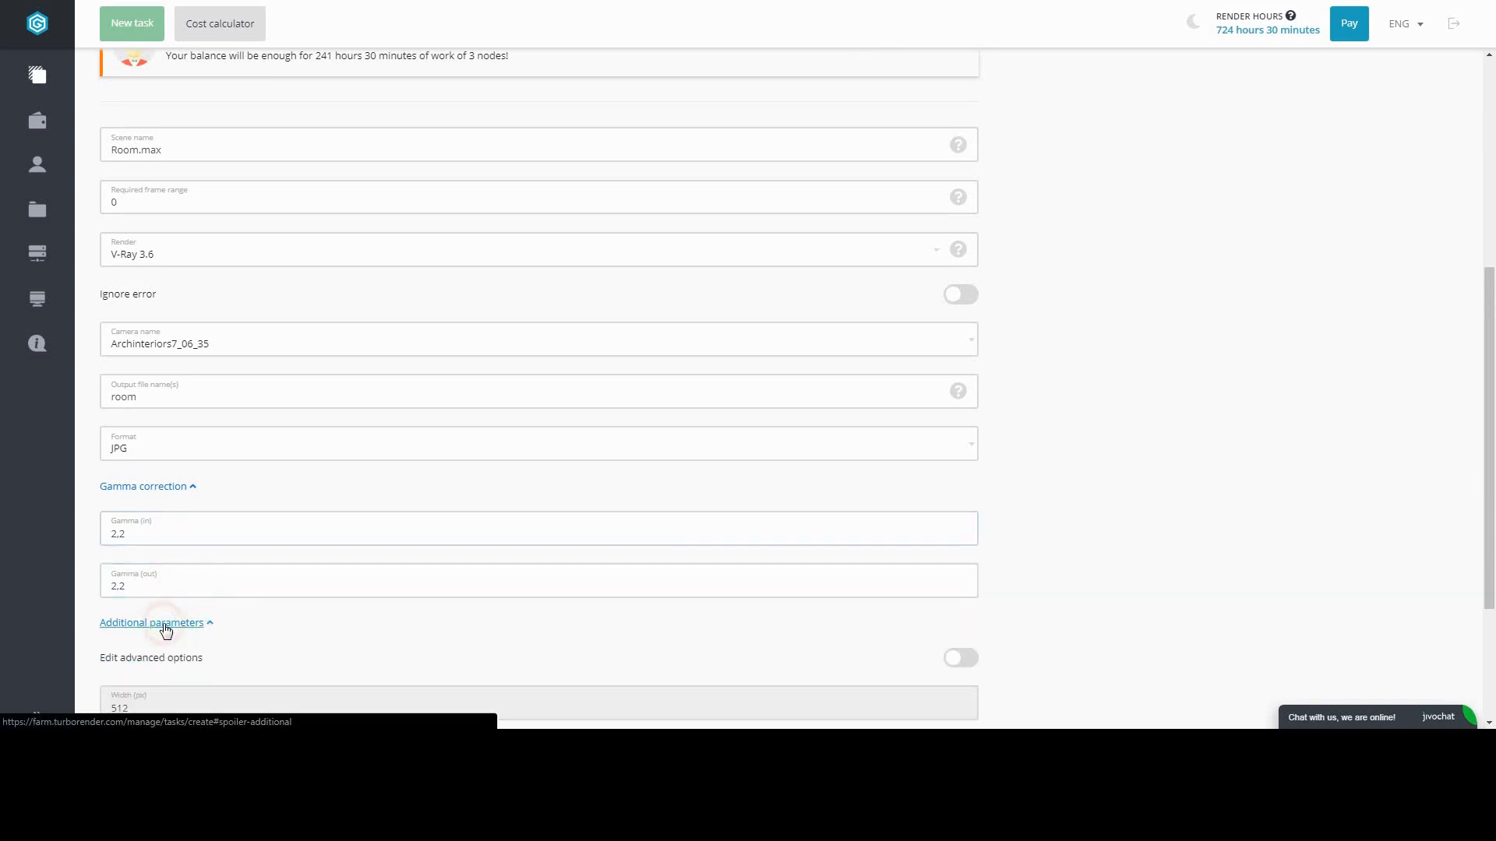
scroll(174, 626, down, 3)
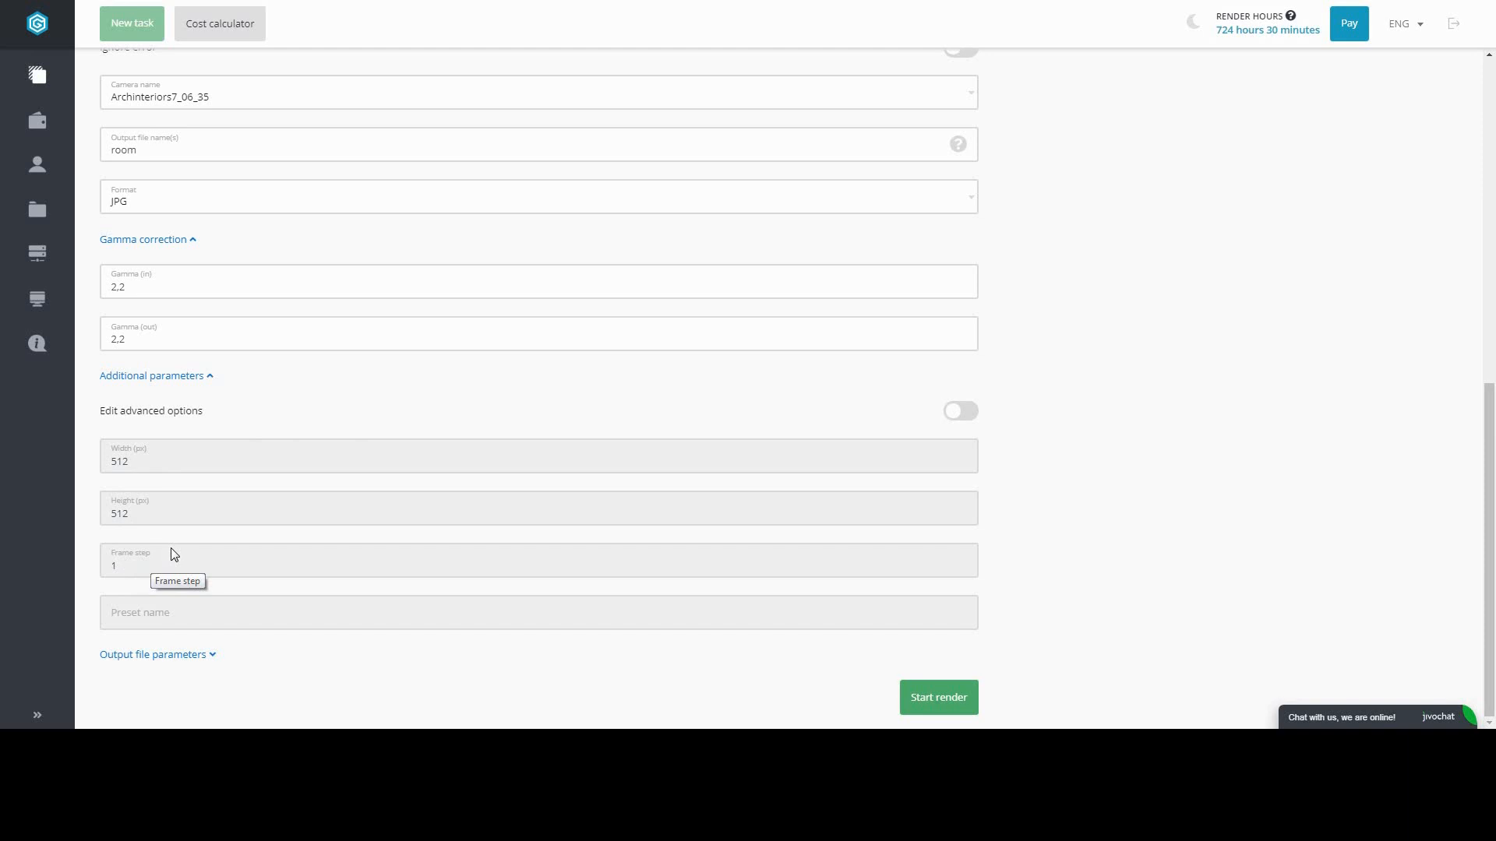
Step: Expand the output file parameters and review the JPG, TGA, TIF and EXR settings
click(172, 655)
scroll(172, 658, down, 6)
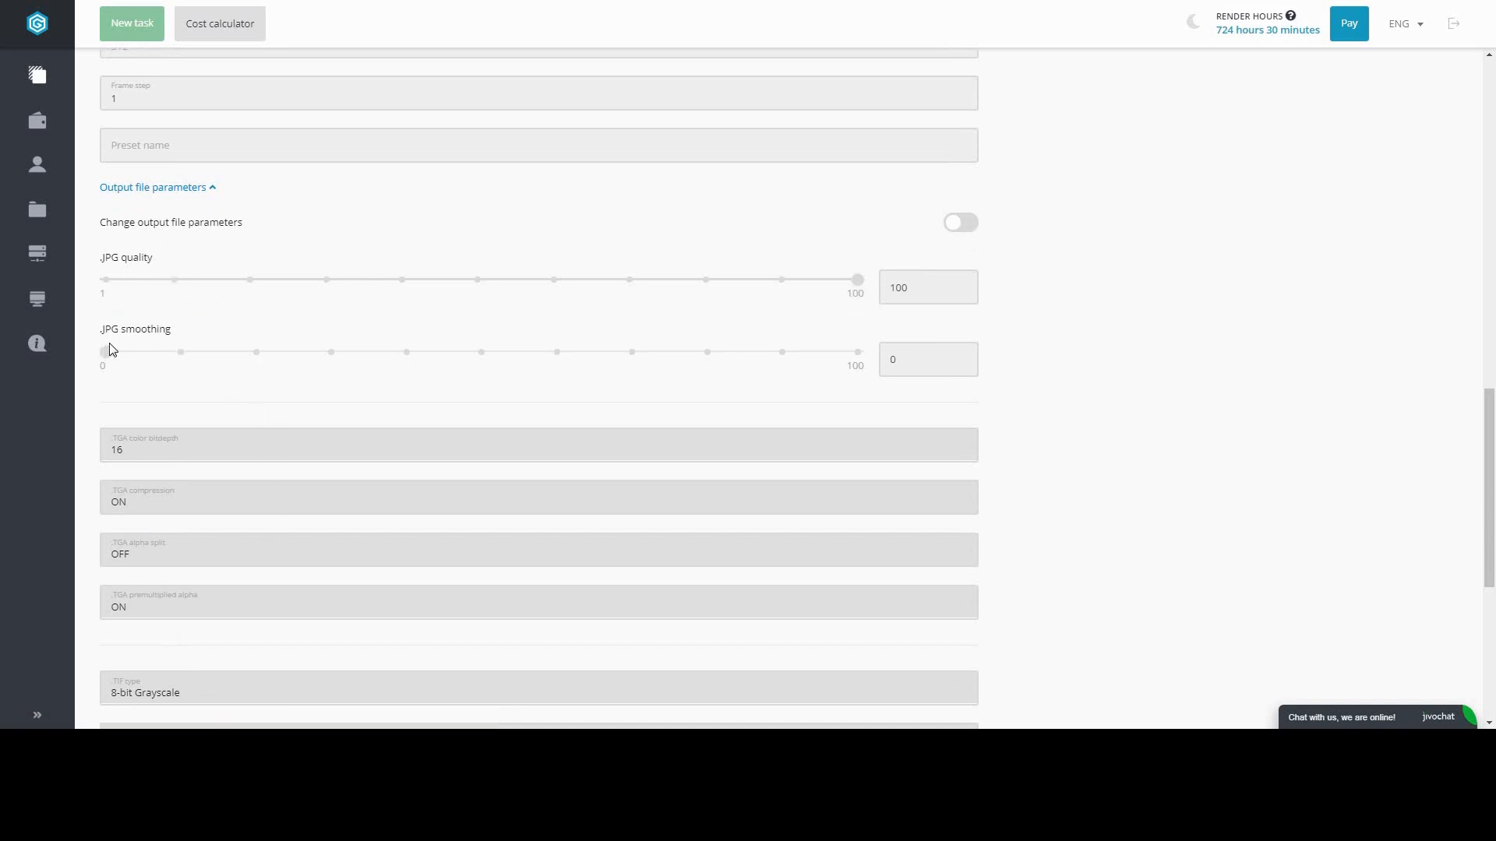
mouse_move(139, 353)
scroll(171, 444, down, 1)
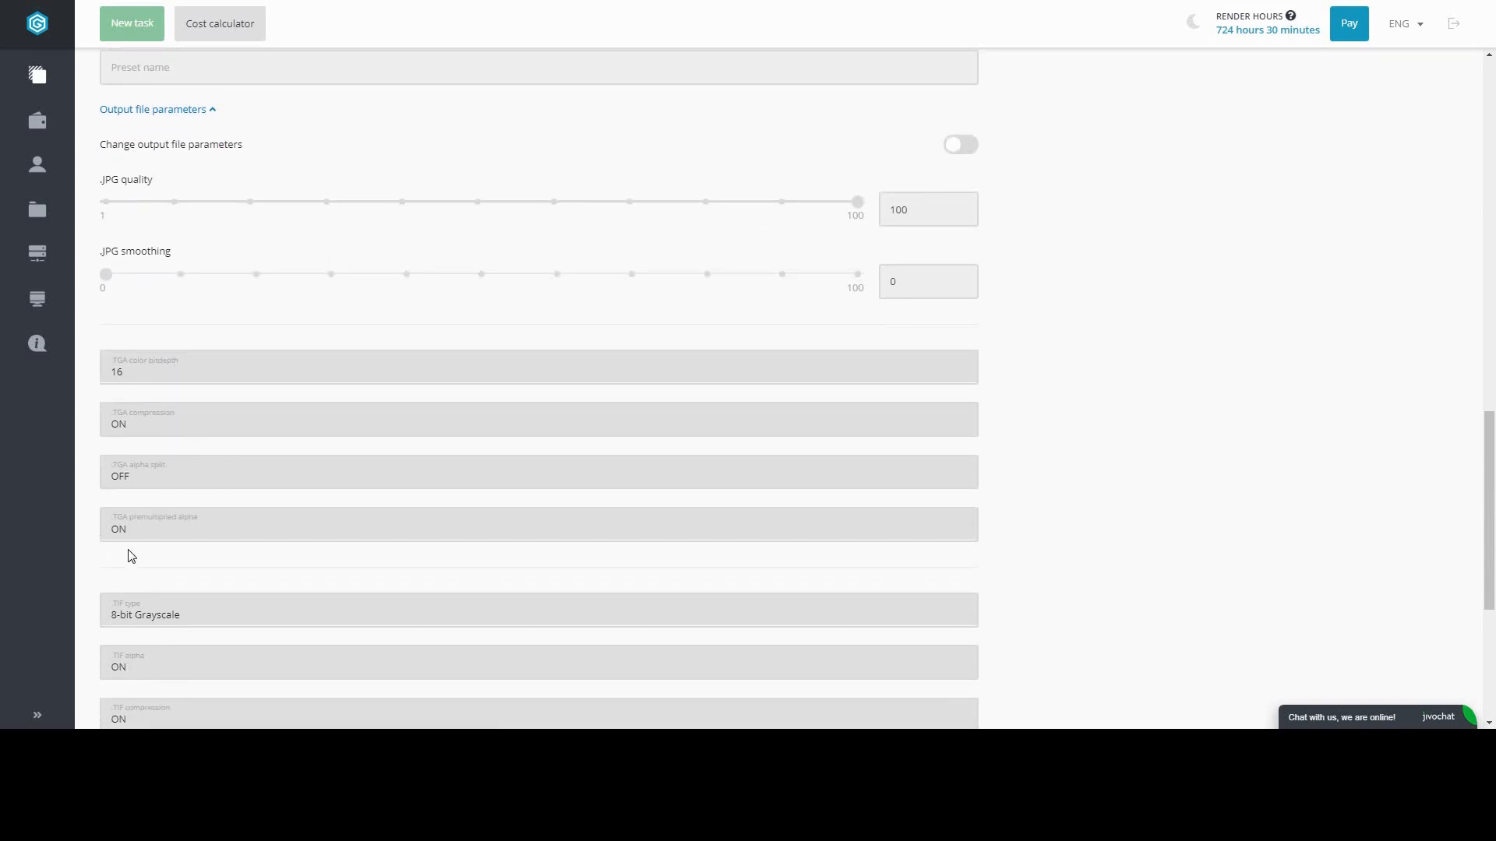
scroll(144, 553, down, 2)
scroll(113, 623, down, 3)
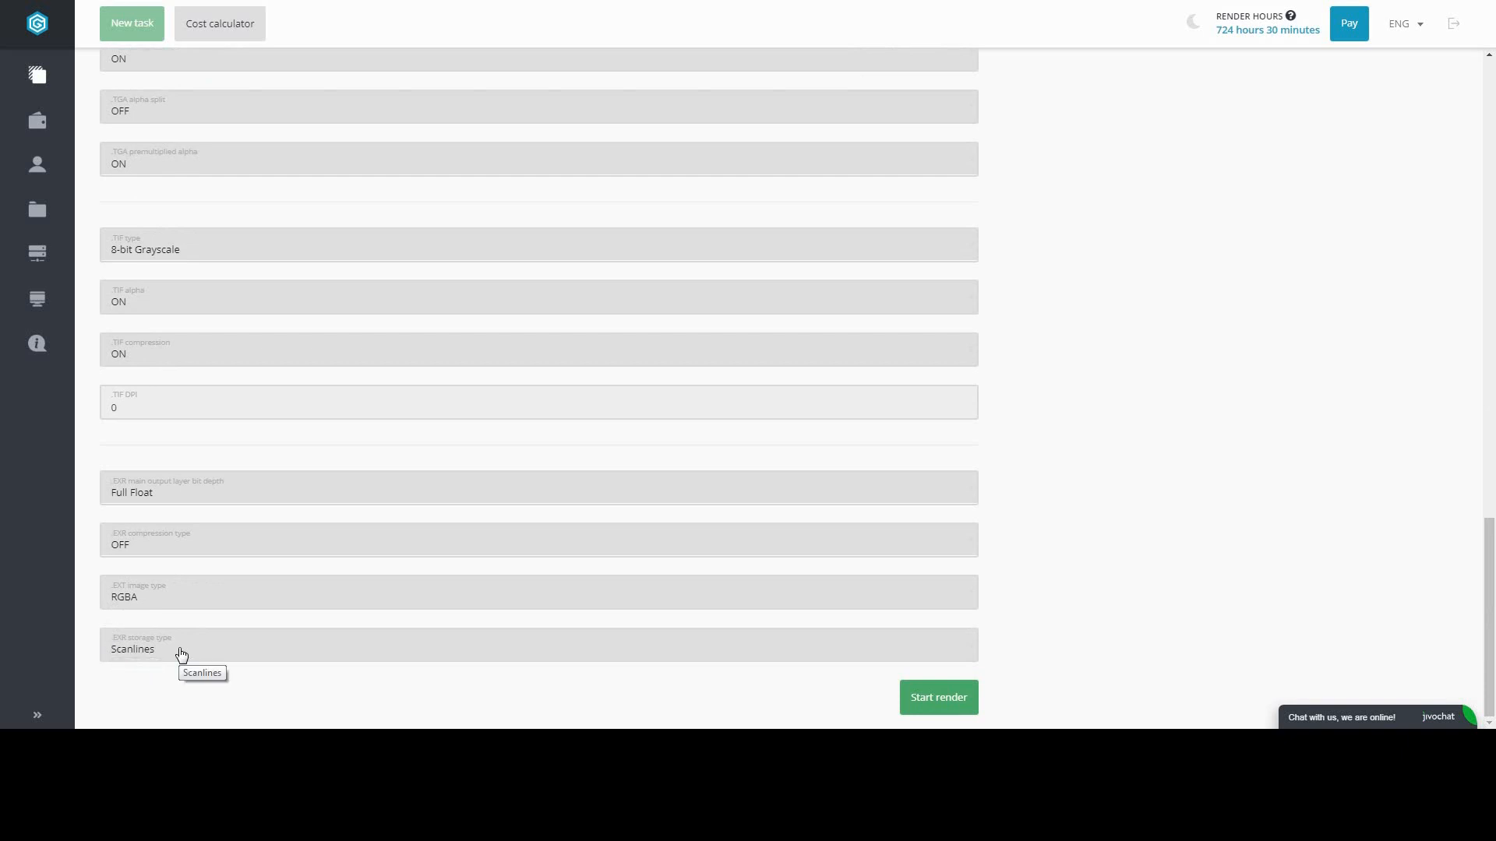
Step: Start rendering the task, and briefly open and close the support chat during the file upload
click(909, 699)
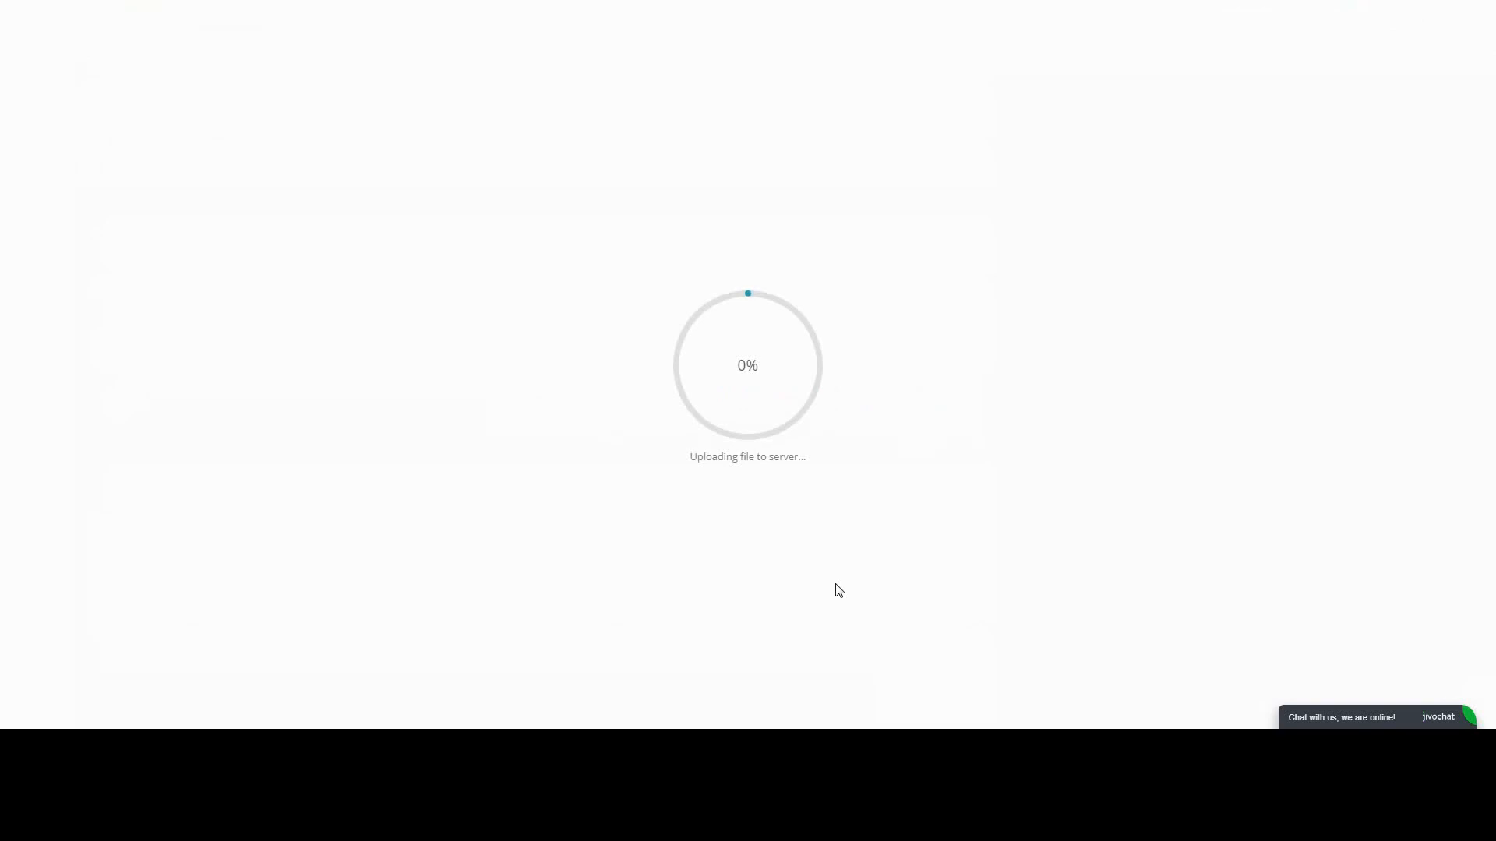
click(1324, 717)
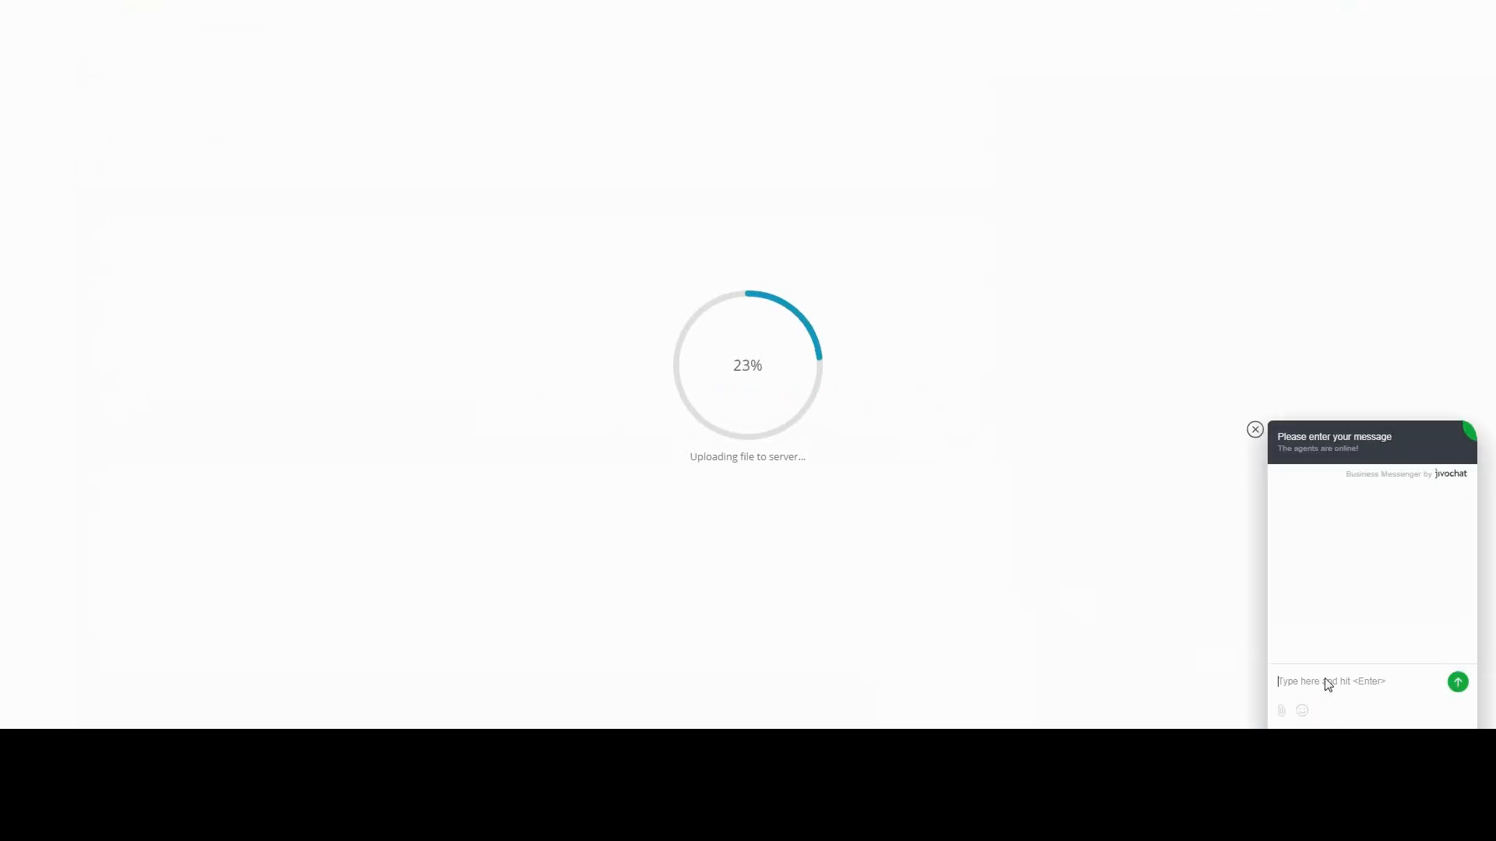
click(1255, 430)
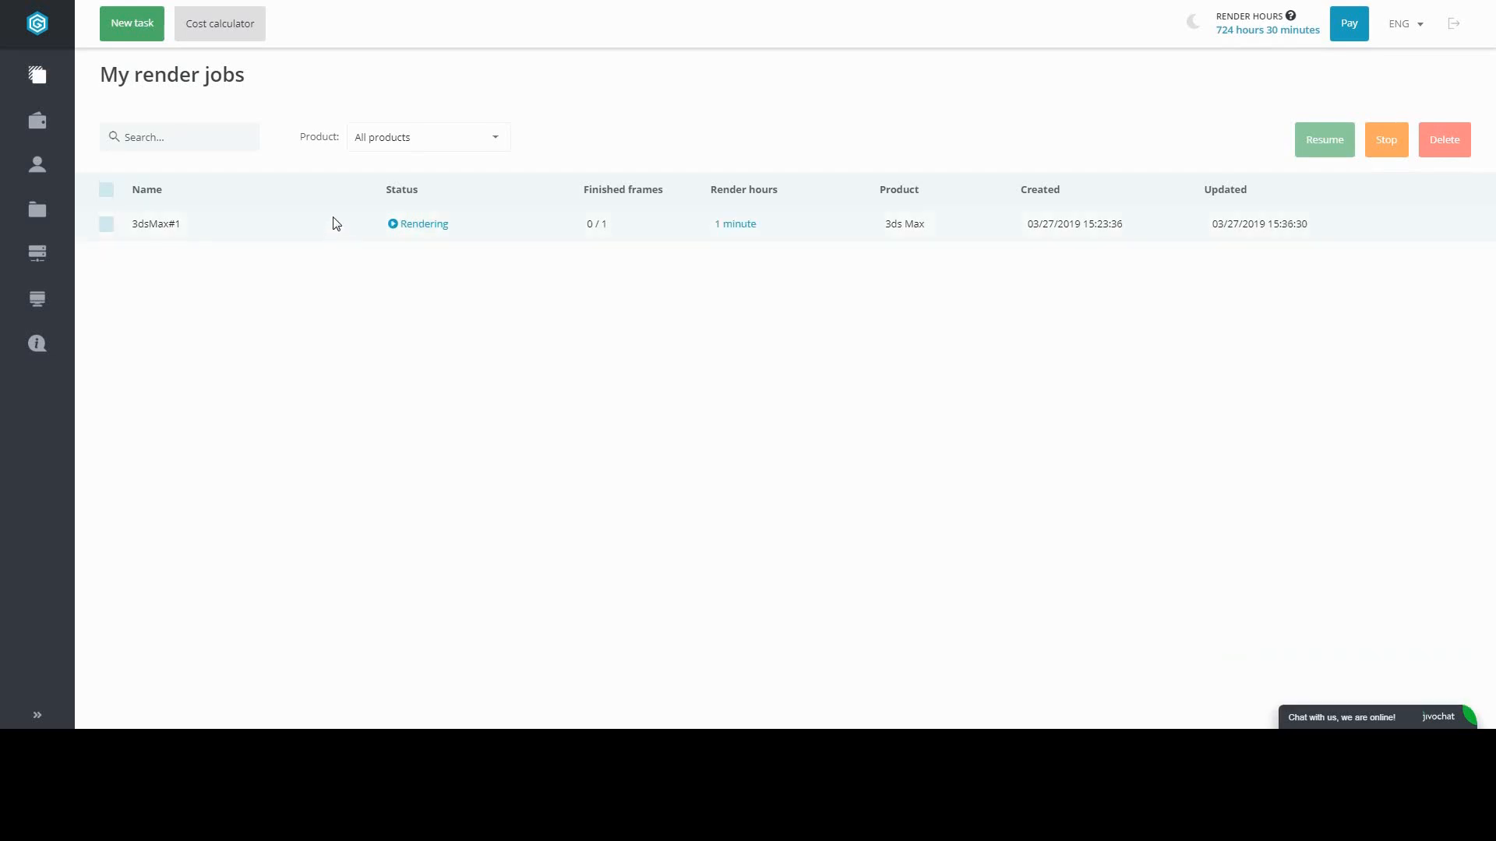
Step: Open the 3dsMax#1 render job and examine its main parameters, gamma correction and individual node statuses
click(202, 227)
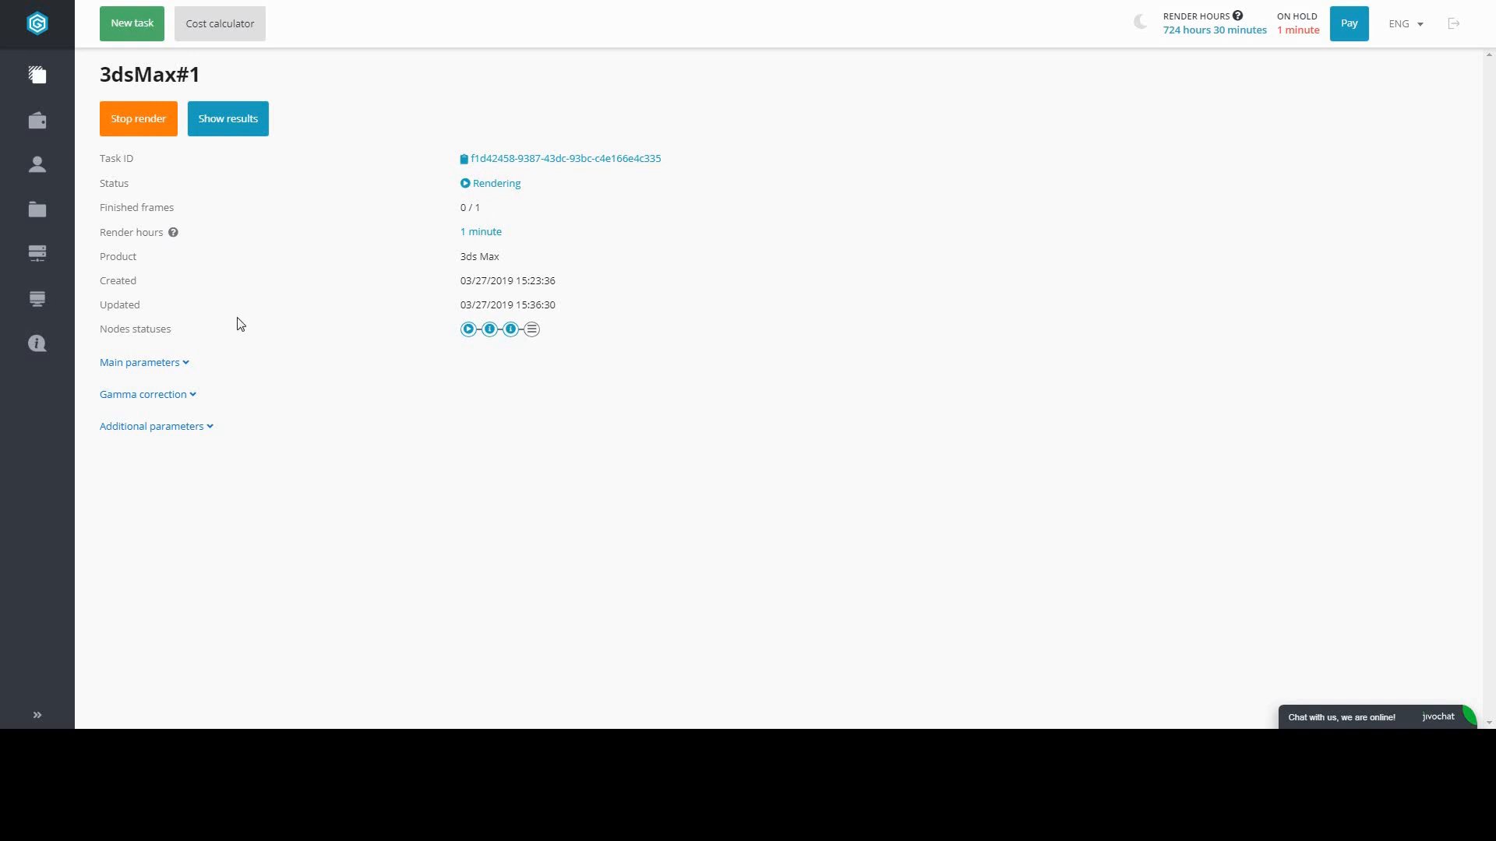
click(156, 366)
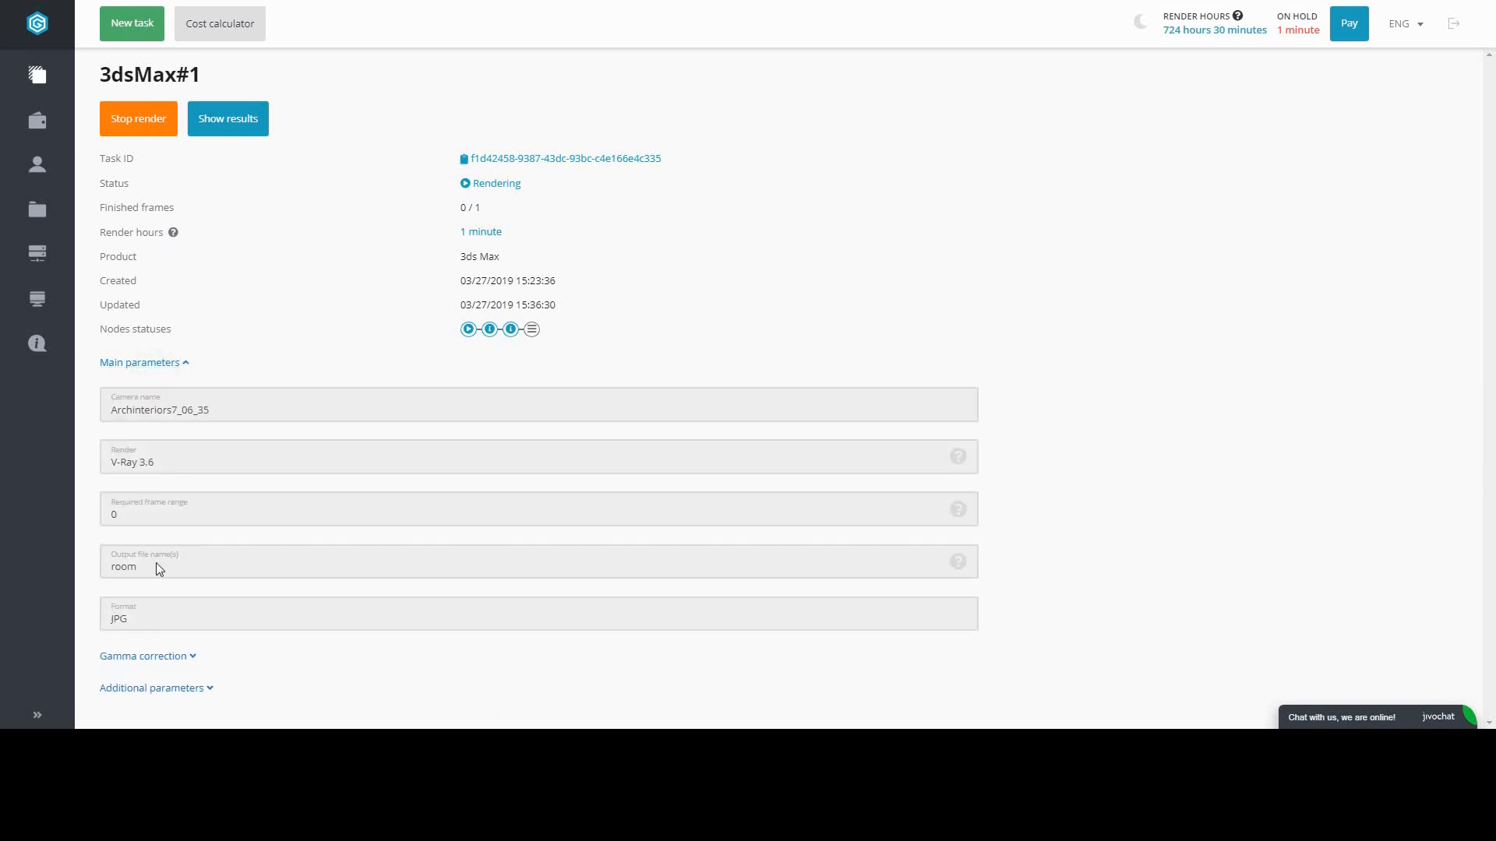
click(160, 654)
scroll(207, 573, down, 1)
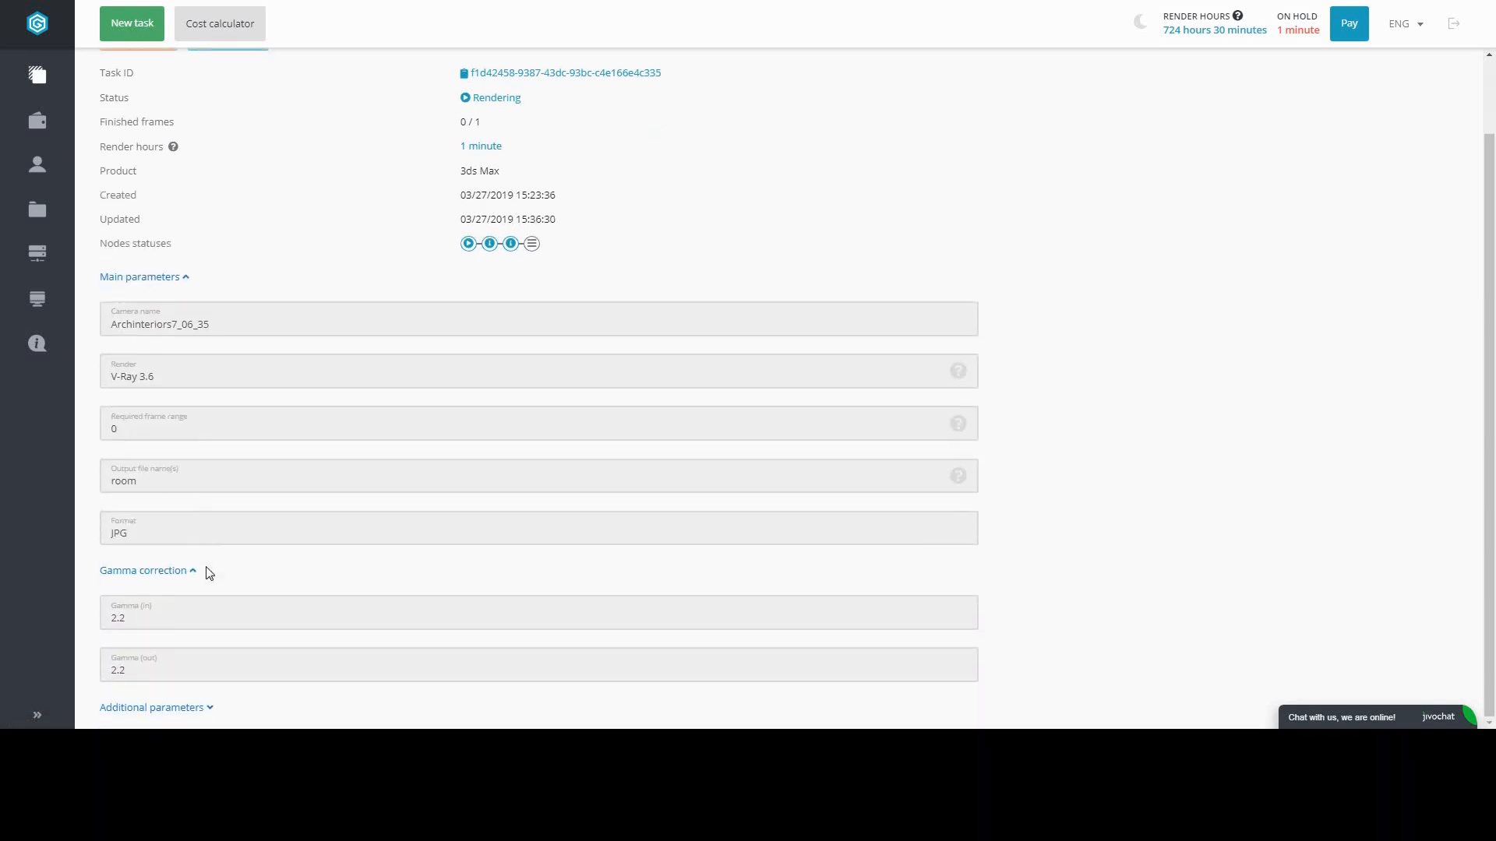
scroll(226, 557, up, 1)
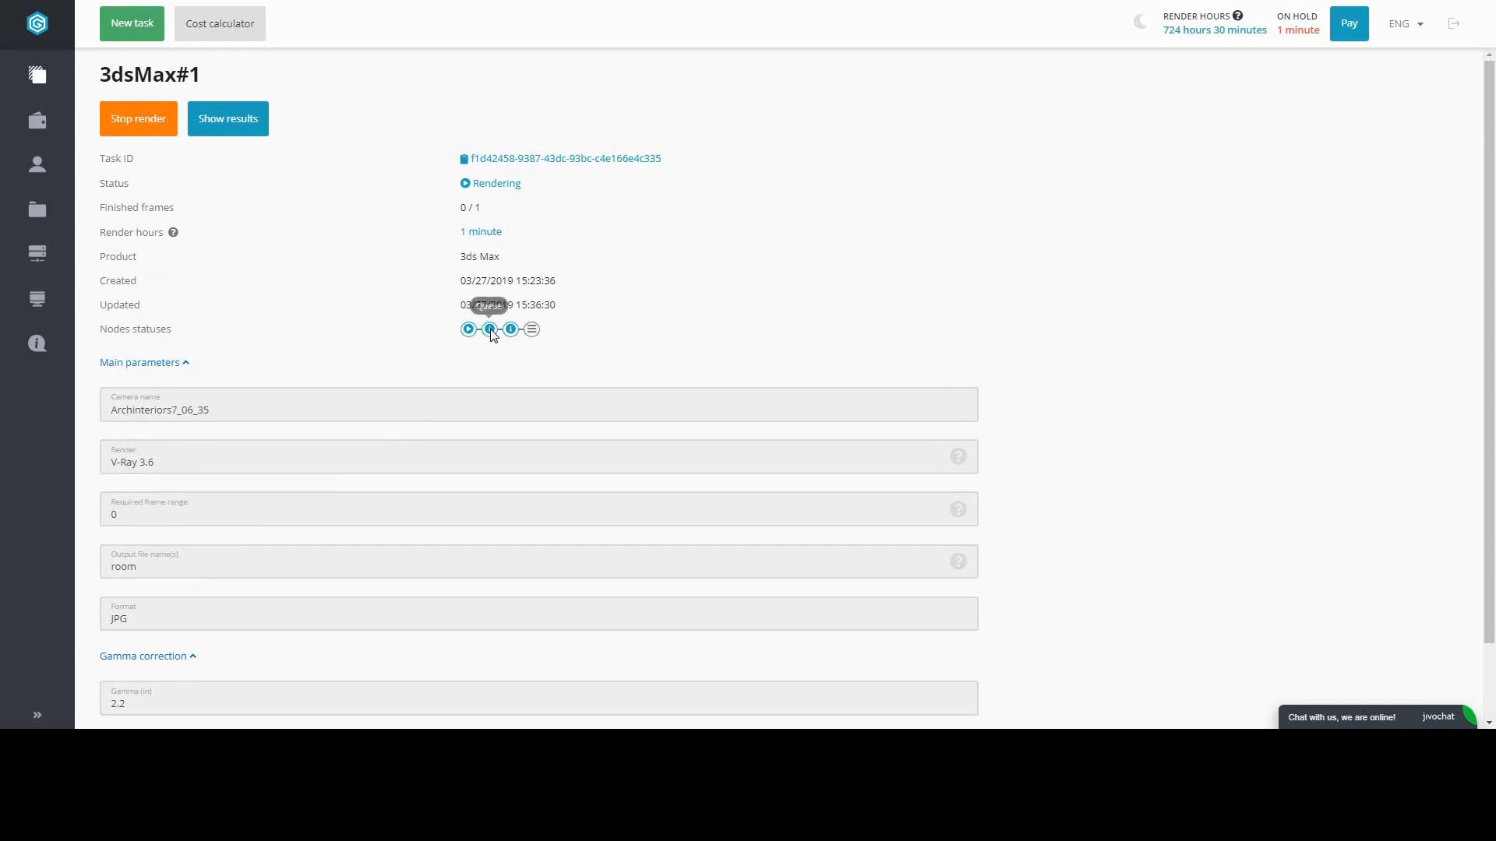
mouse_move(510, 330)
click(530, 329)
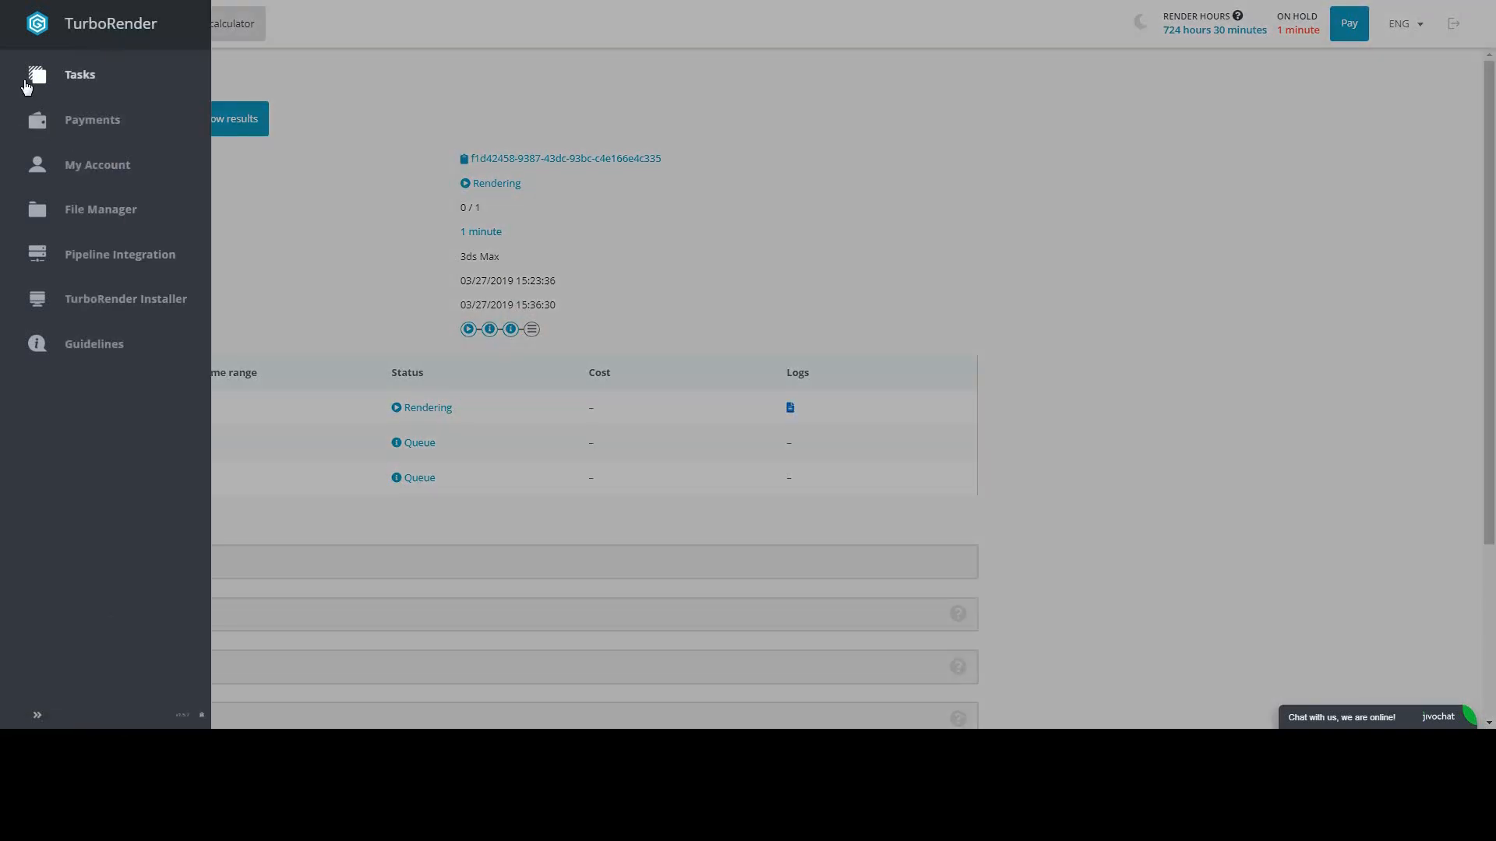
Step: Return to the list of render jobs, open the completed 3dsMax#1 job and download its results
click(26, 84)
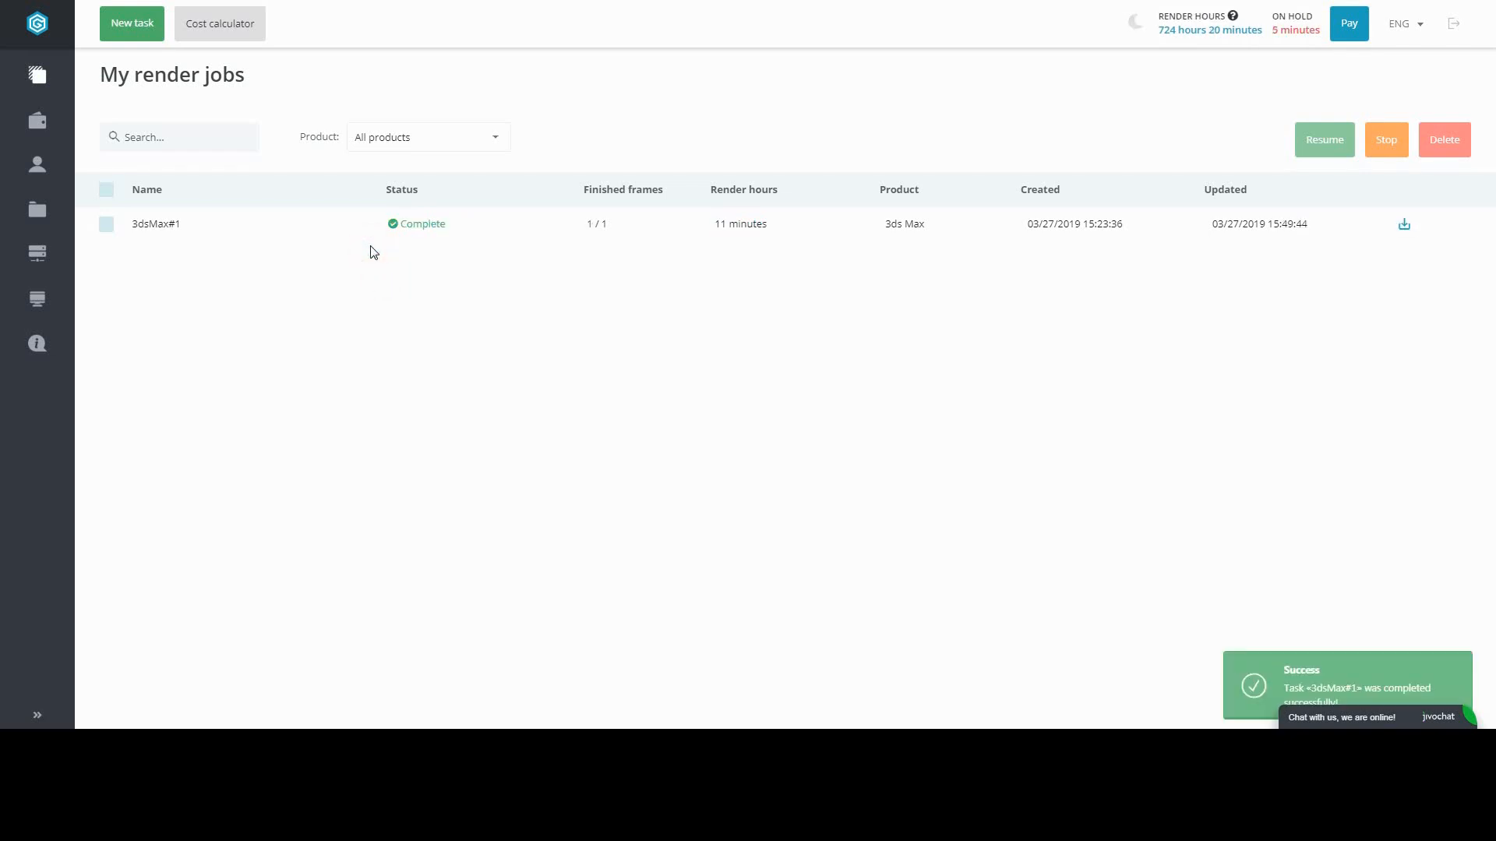
click(193, 233)
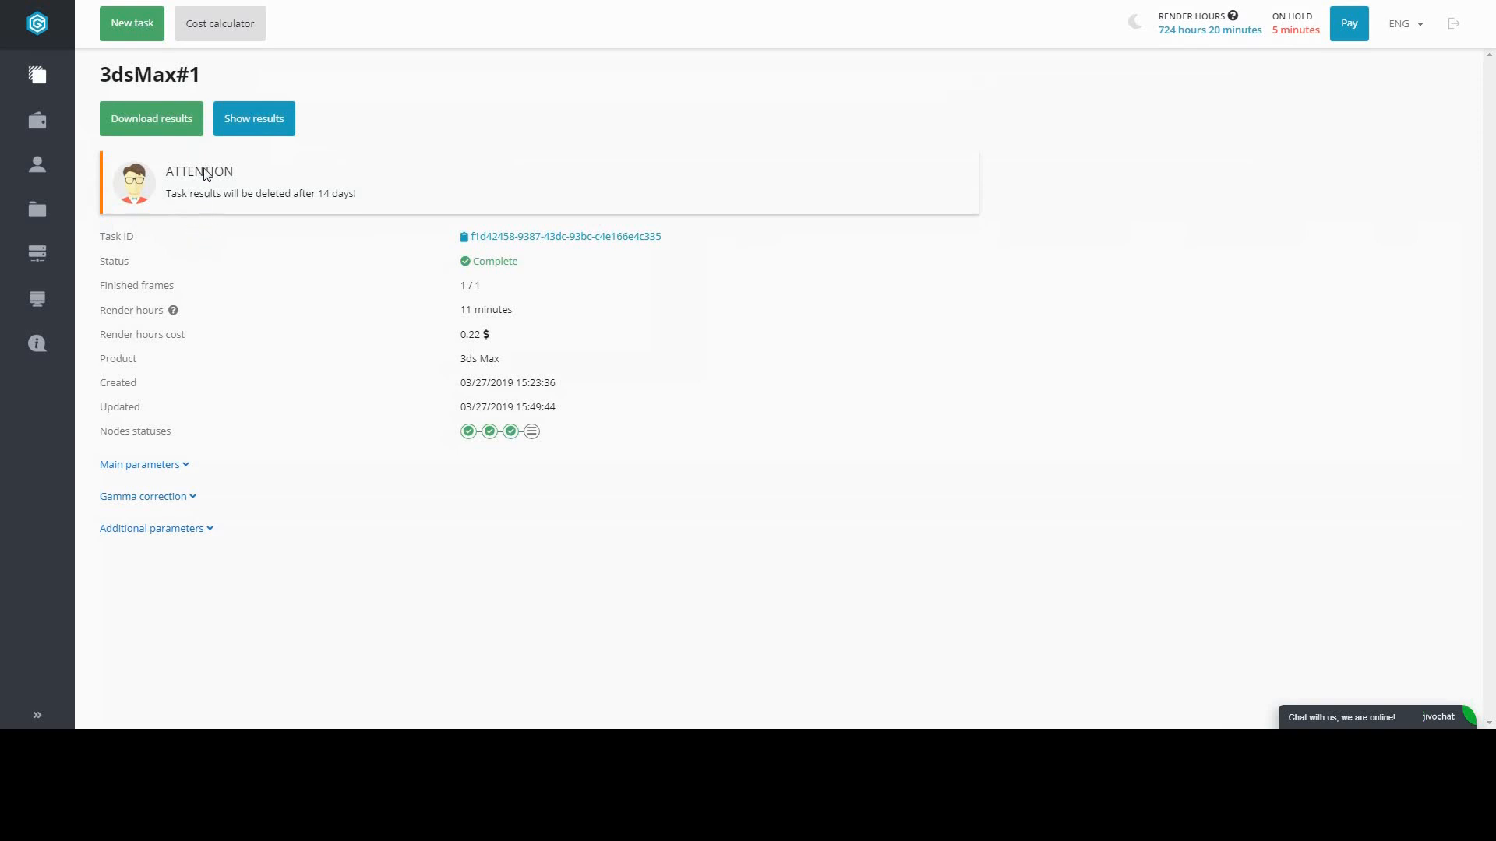
click(165, 137)
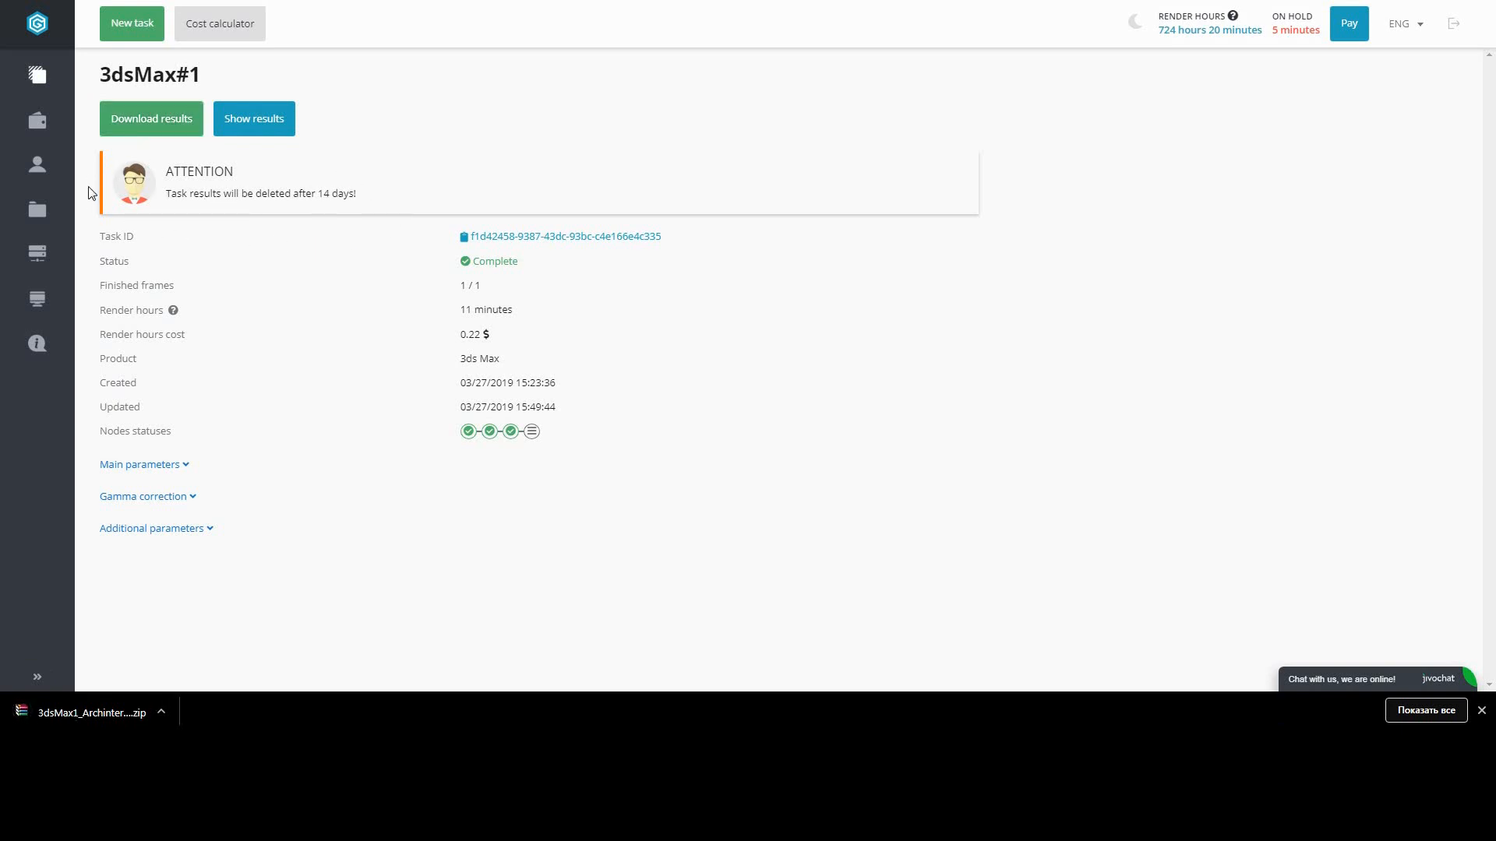
Step: Open the downloaded results archive and view the final image room_Archinteriors7_06_350000.JPG
click(90, 712)
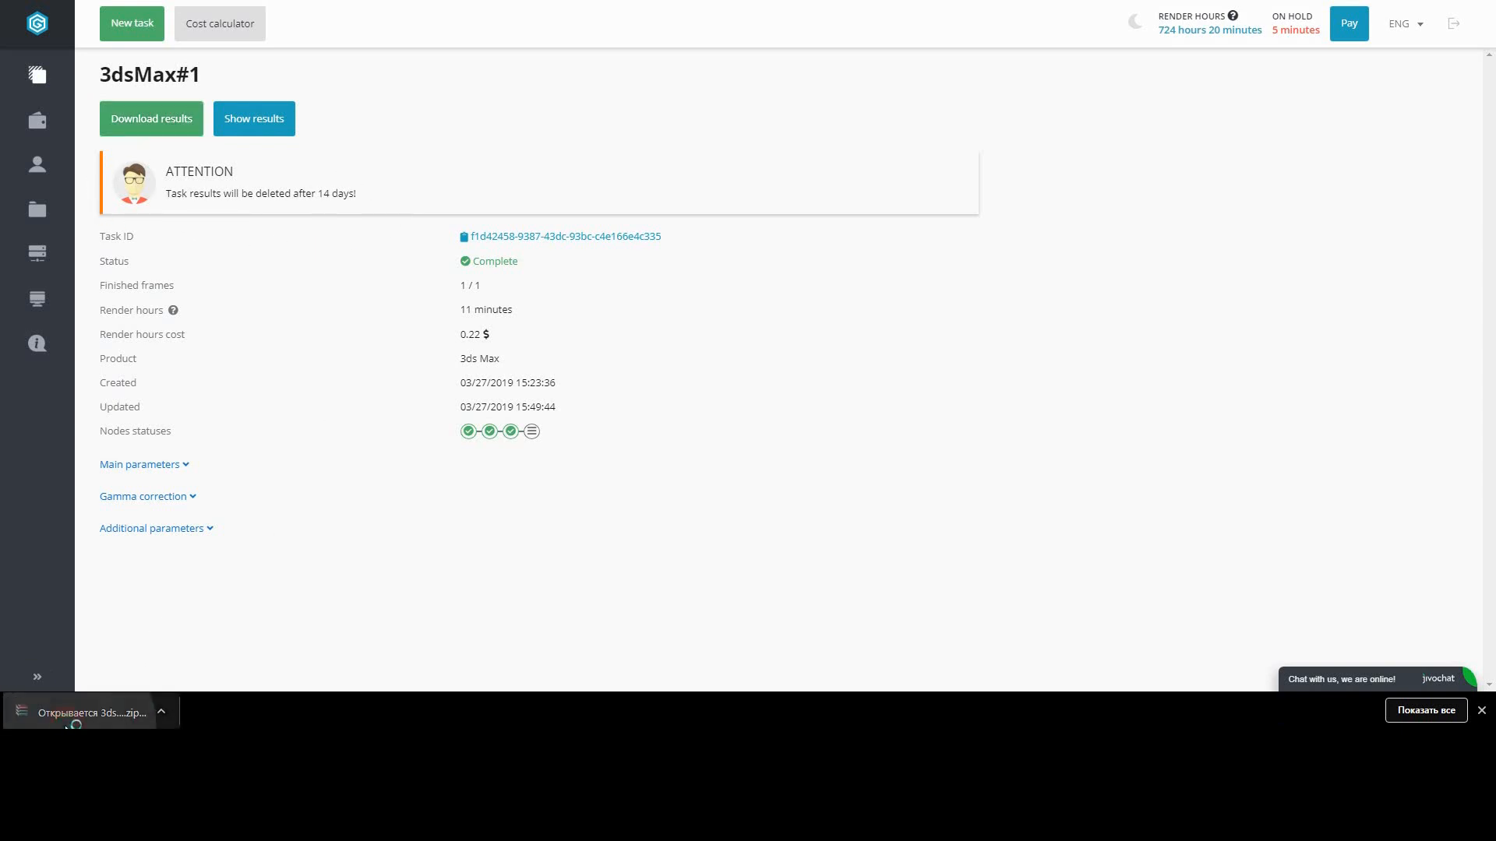
click(187, 213)
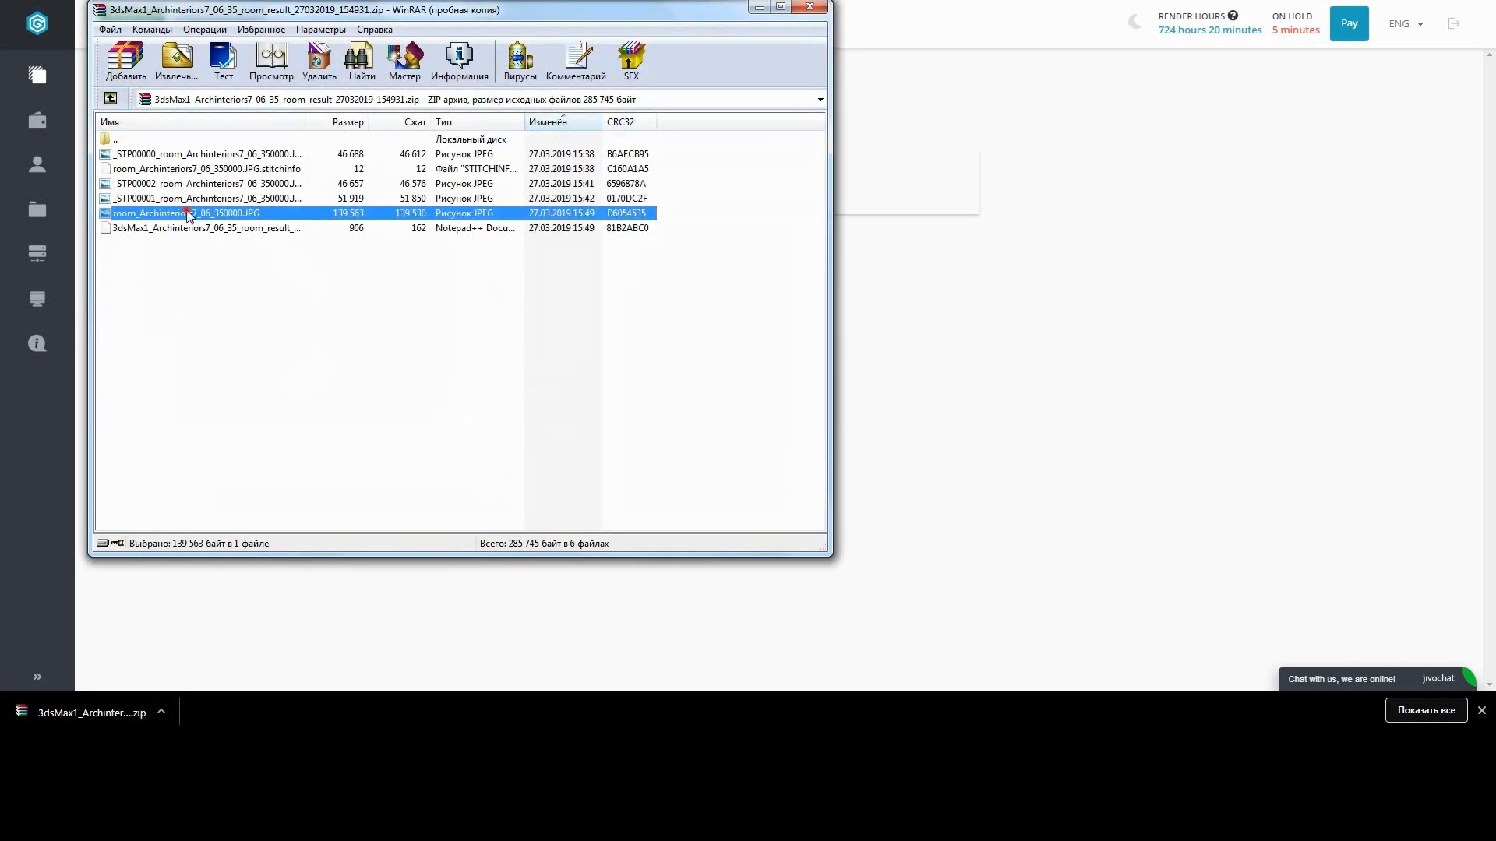
double_click(187, 213)
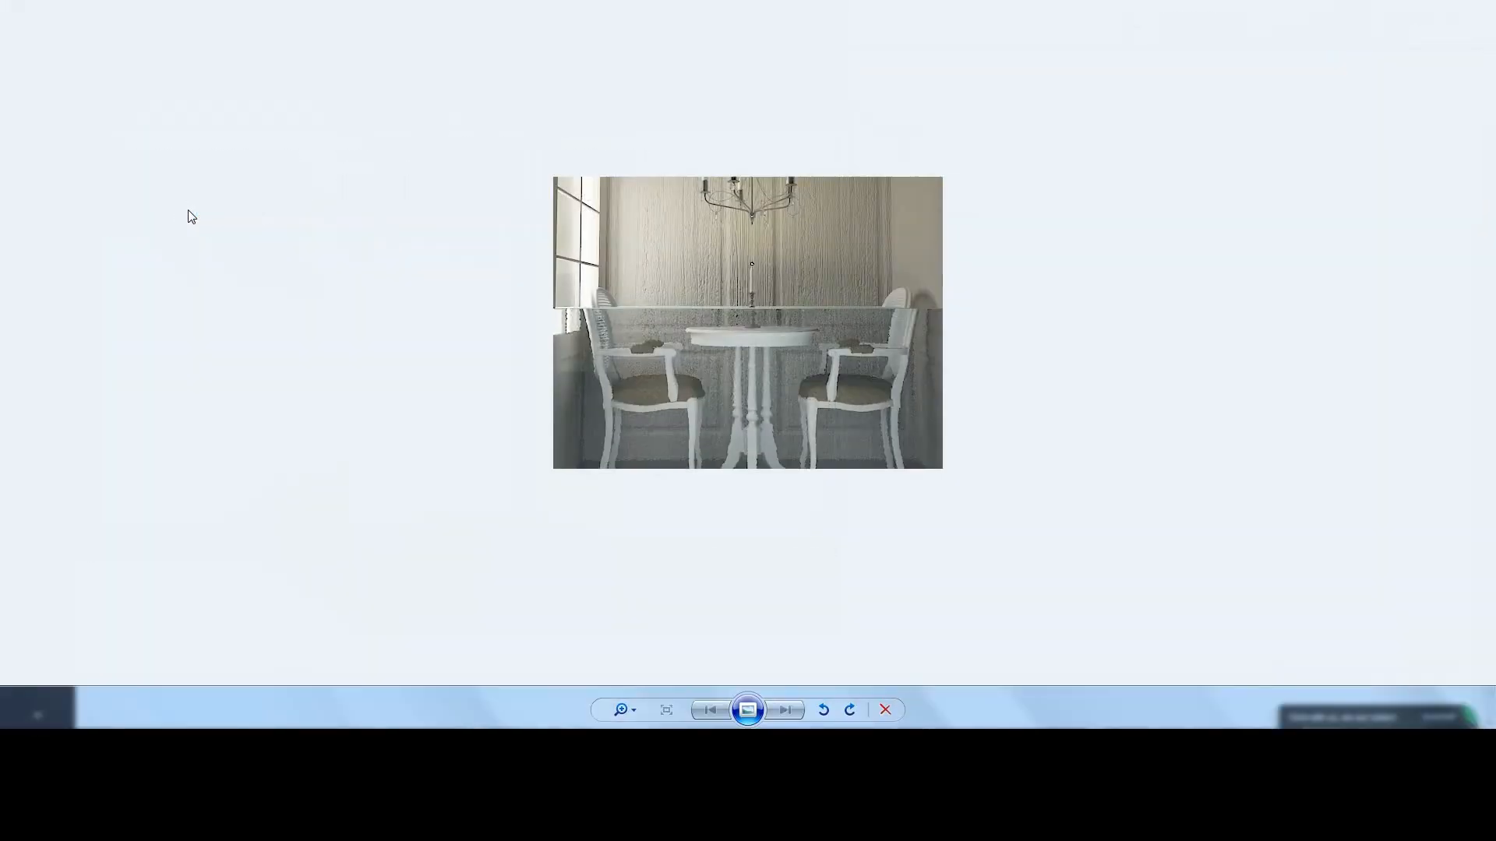